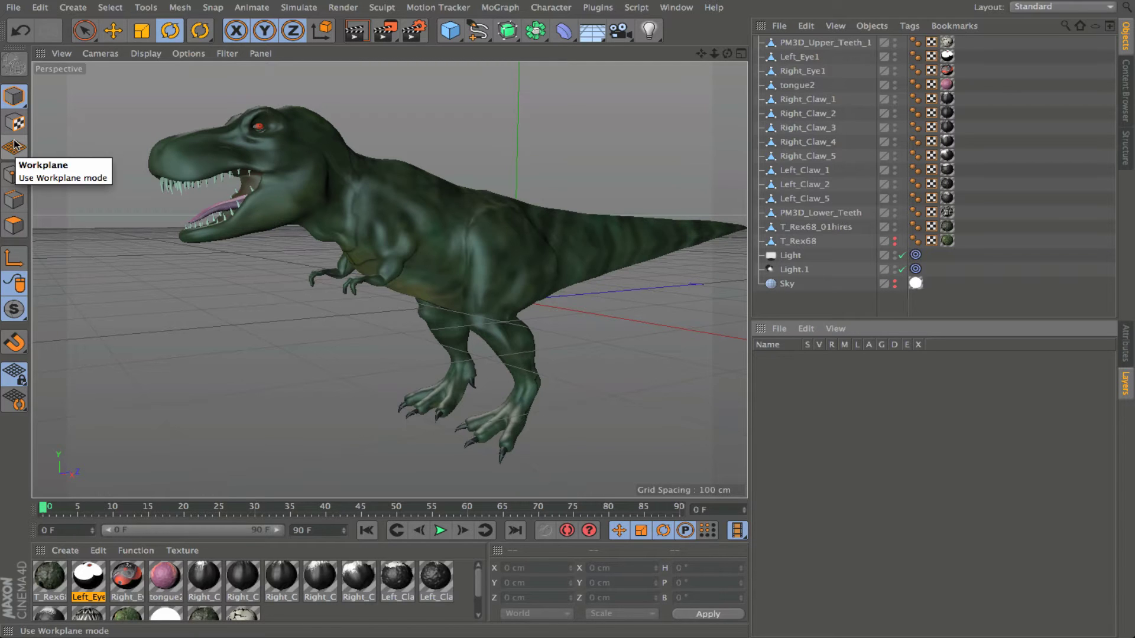
Select the T_Rex68_01hires body mesh and display its coordinate attributes
{"action": "left_click", "coordinate": [402, 158]}
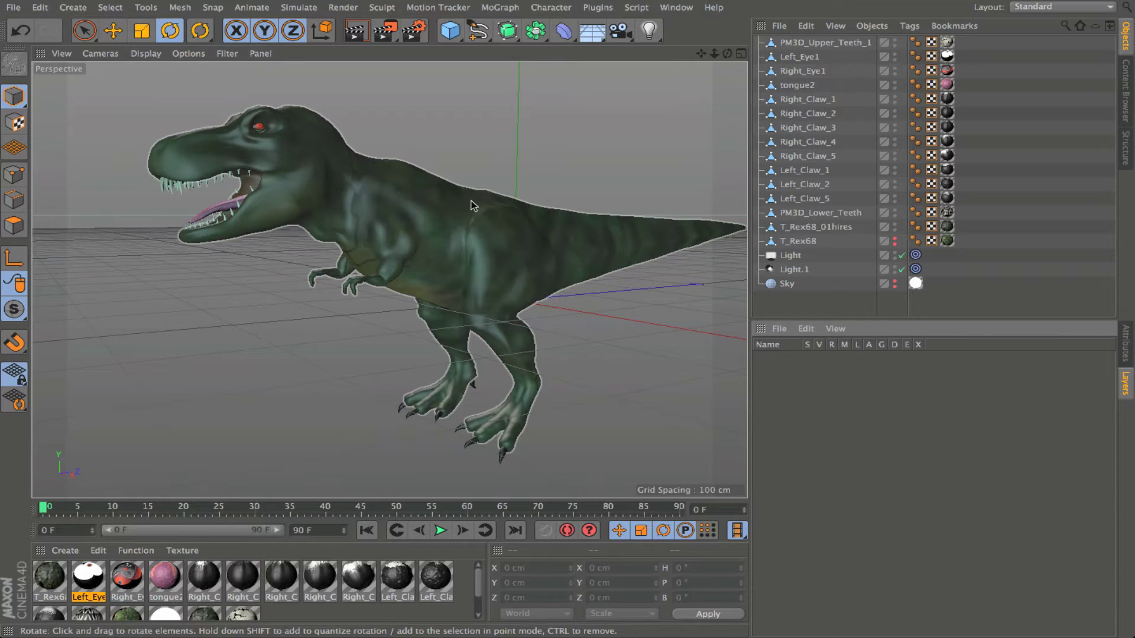
{"action": "left_click_drag", "start_coordinate": [728, 53], "coordinate": [389, 280]}
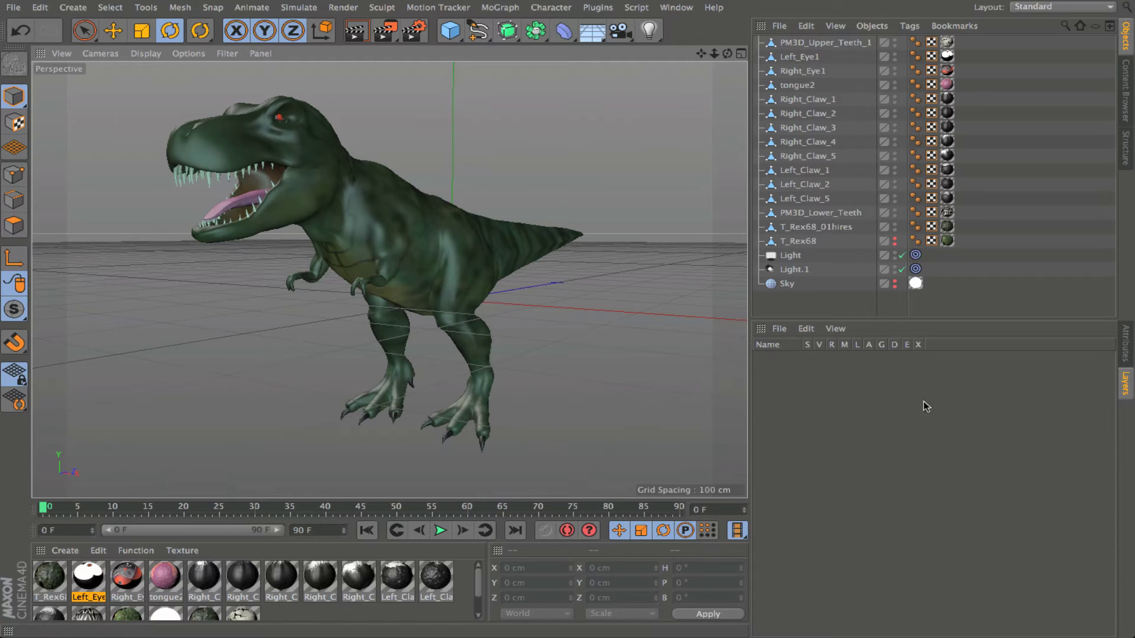
{"action": "left_click", "coordinate": [808, 228]}
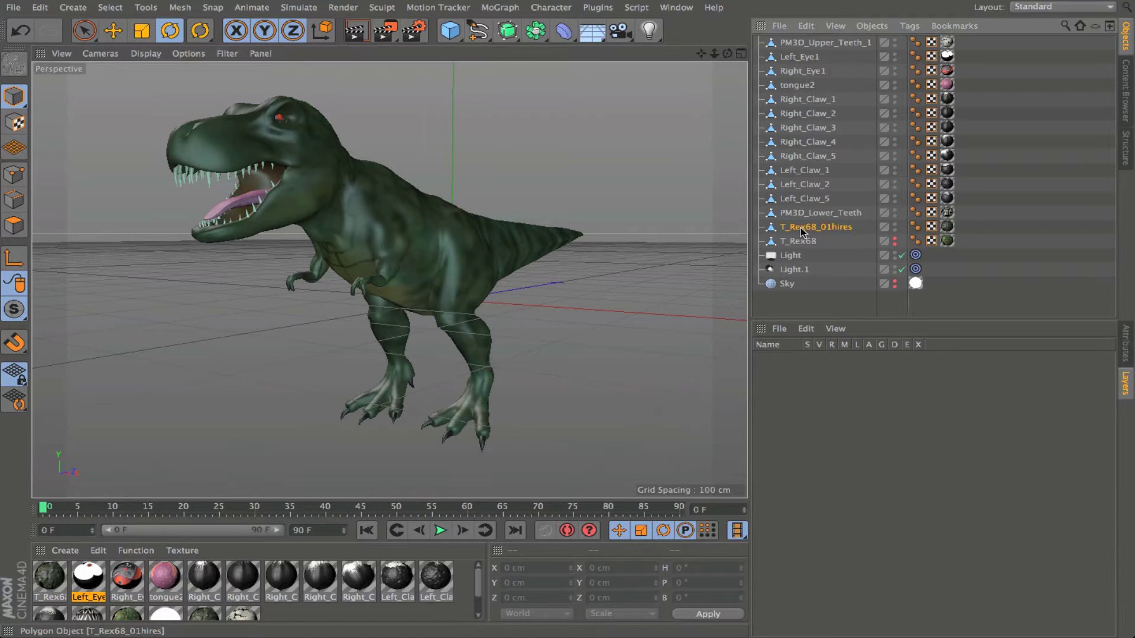
{"action": "left_click", "coordinate": [1127, 348]}
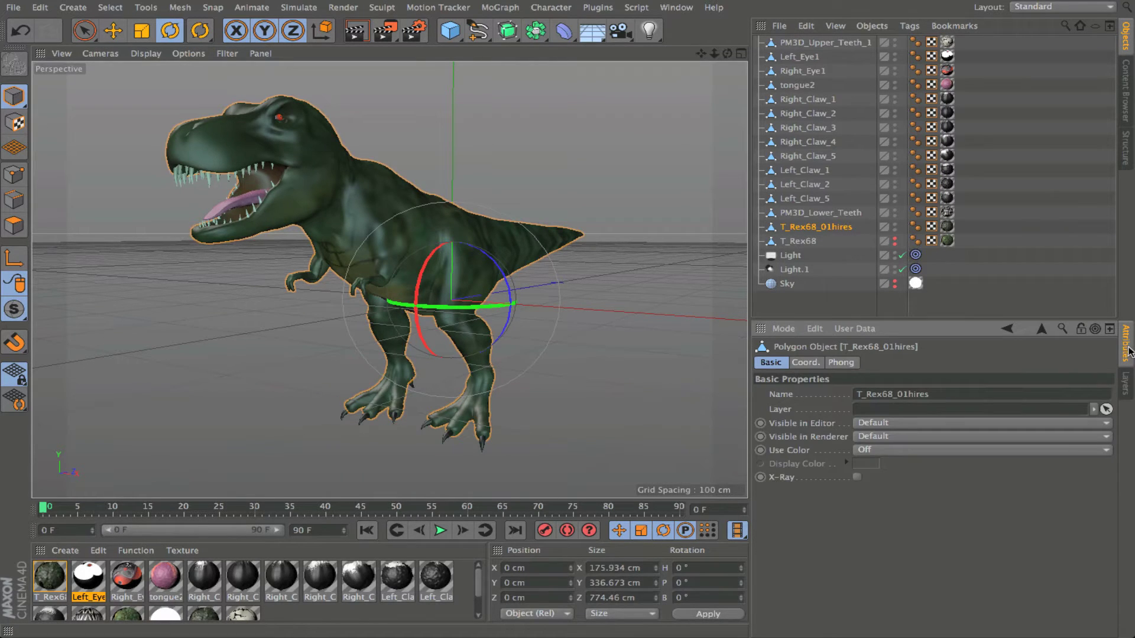
{"action": "left_click", "coordinate": [805, 363]}
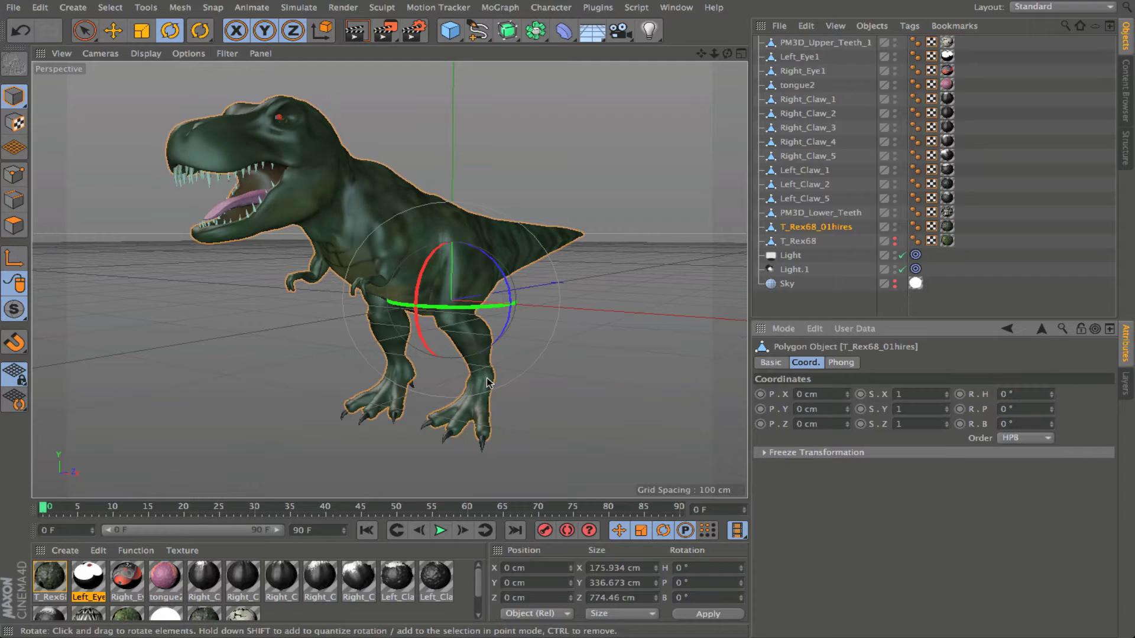
Soft-select the mesh points around the T-Rex's jaw corner with Live Selection in point mode
{"action": "left_click", "coordinate": [15, 175]}
{"action": "left_click", "coordinate": [84, 32]}
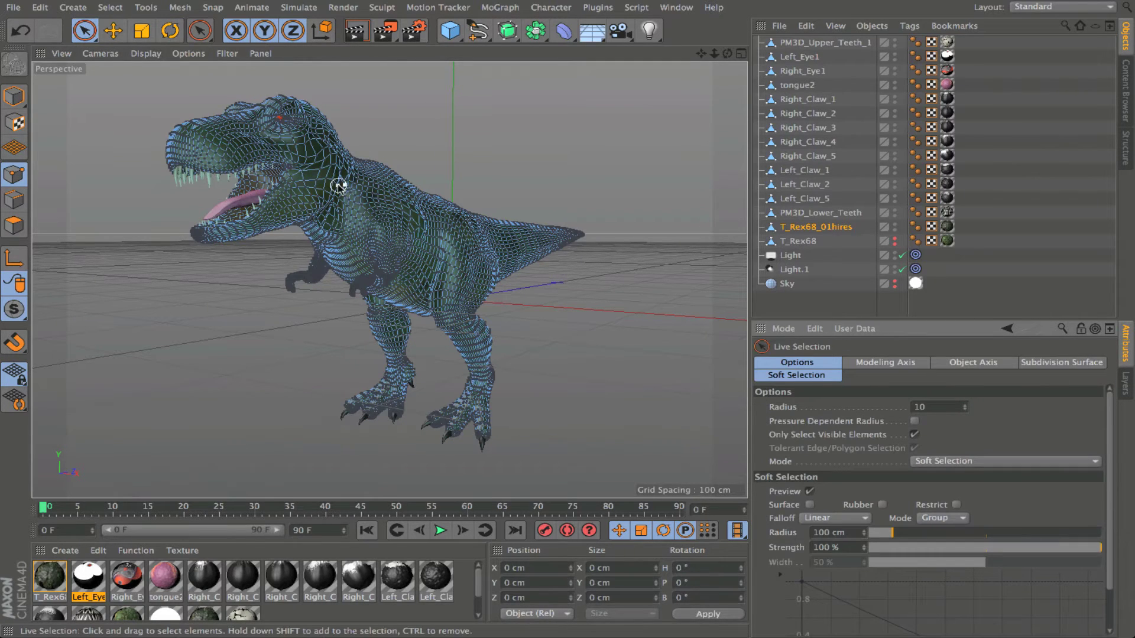
{"action": "left_click", "coordinate": [301, 171]}
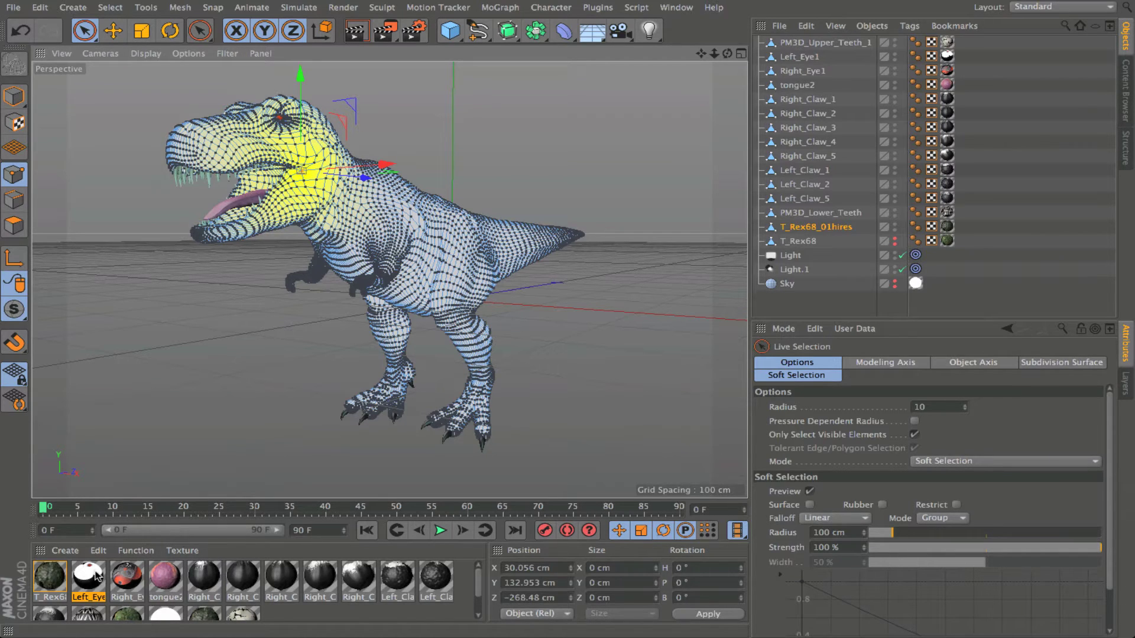
Inspect the Color channel and its texture in the T_Rex68_01hires material, and close the material
{"action": "double_click", "coordinate": [51, 578]}
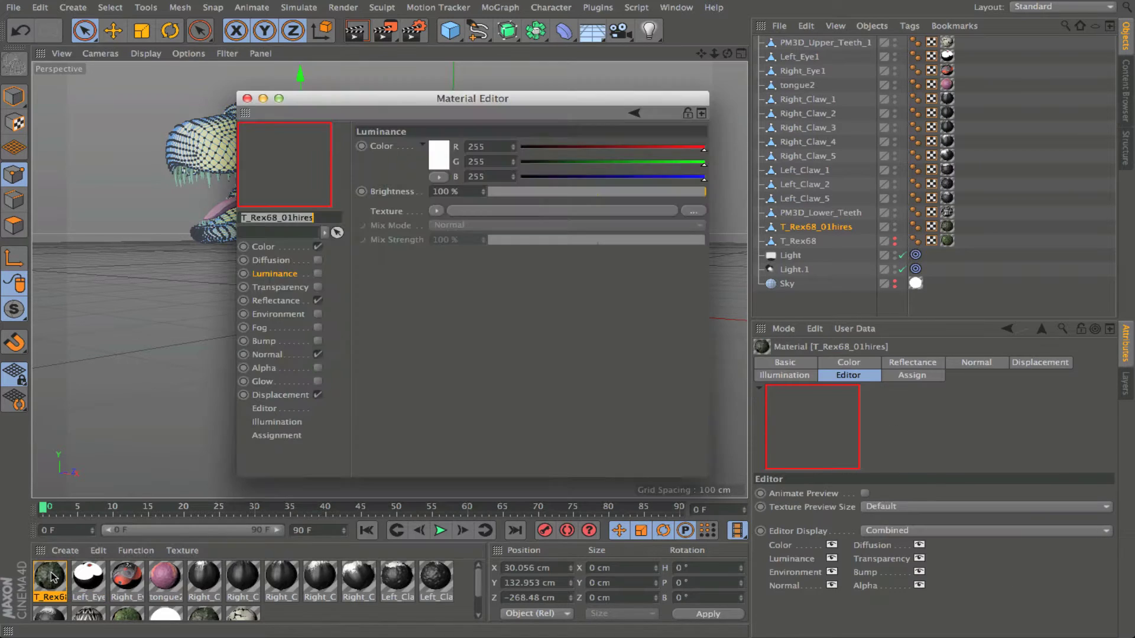
{"action": "left_click", "coordinate": [263, 246]}
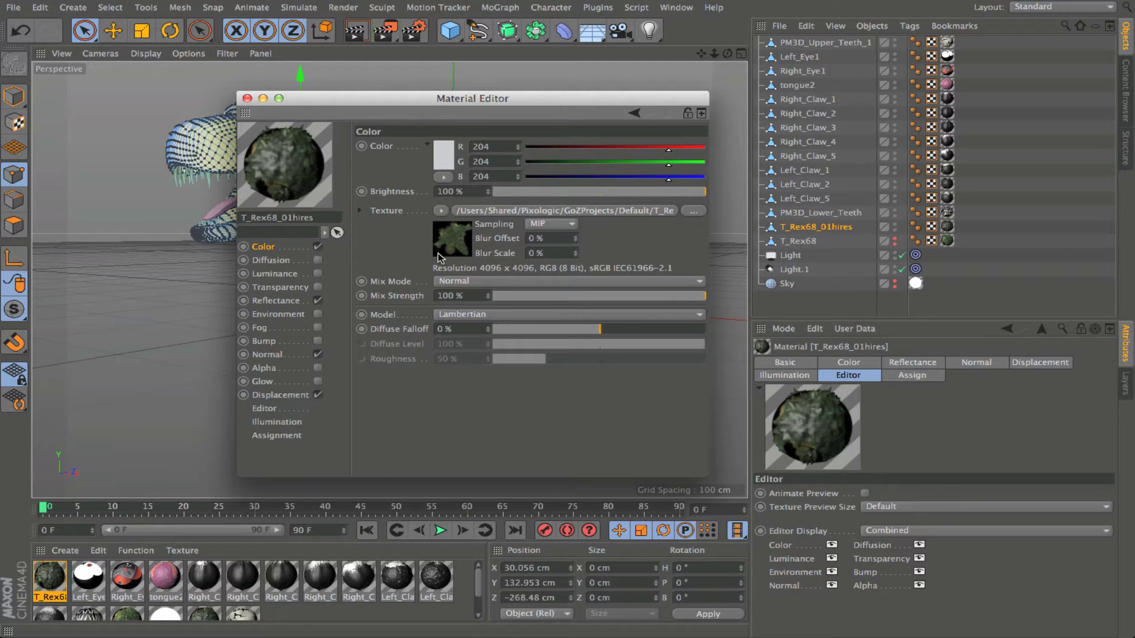
{"action": "left_click", "coordinate": [247, 99]}
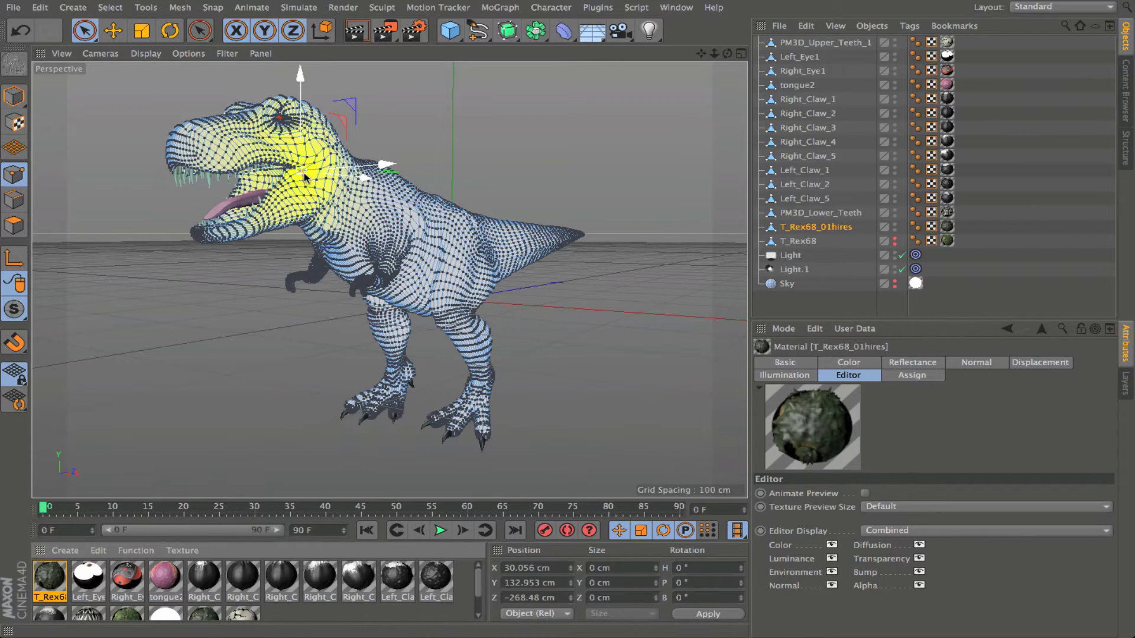
Change the T-Rex mesh's editing mode through model, point and edge modes, ending in polygon mode
{"action": "left_click", "coordinate": [15, 95]}
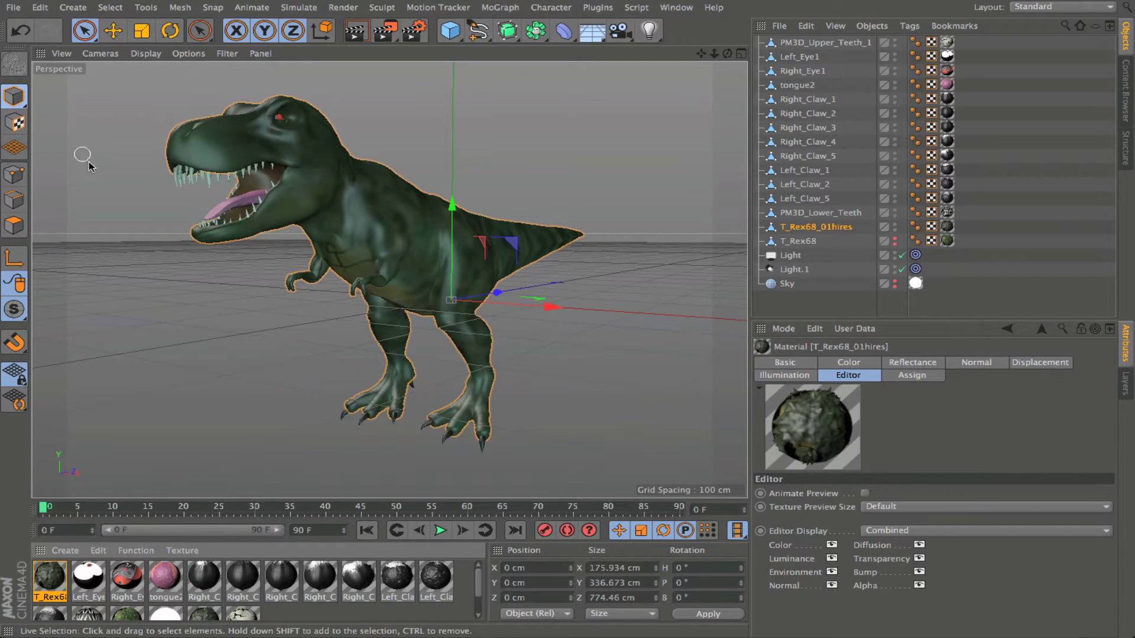
{"action": "left_click", "coordinate": [13, 98]}
{"action": "left_click_drag", "start_coordinate": [728, 53], "coordinate": [167, 115]}
{"action": "left_click", "coordinate": [14, 174]}
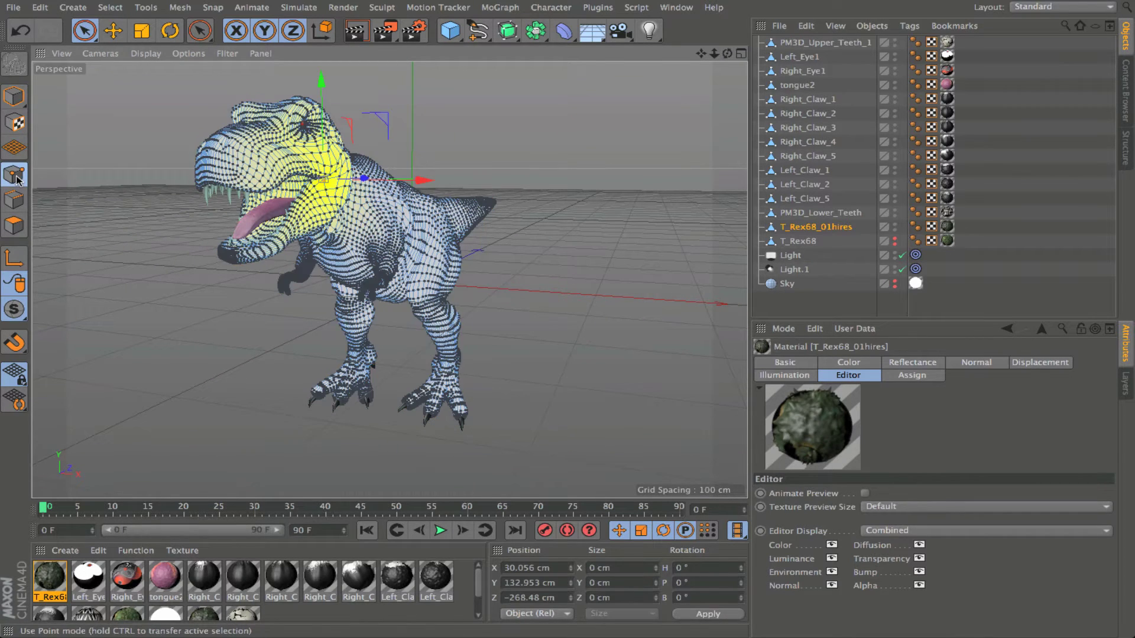
{"action": "left_click", "coordinate": [16, 201]}
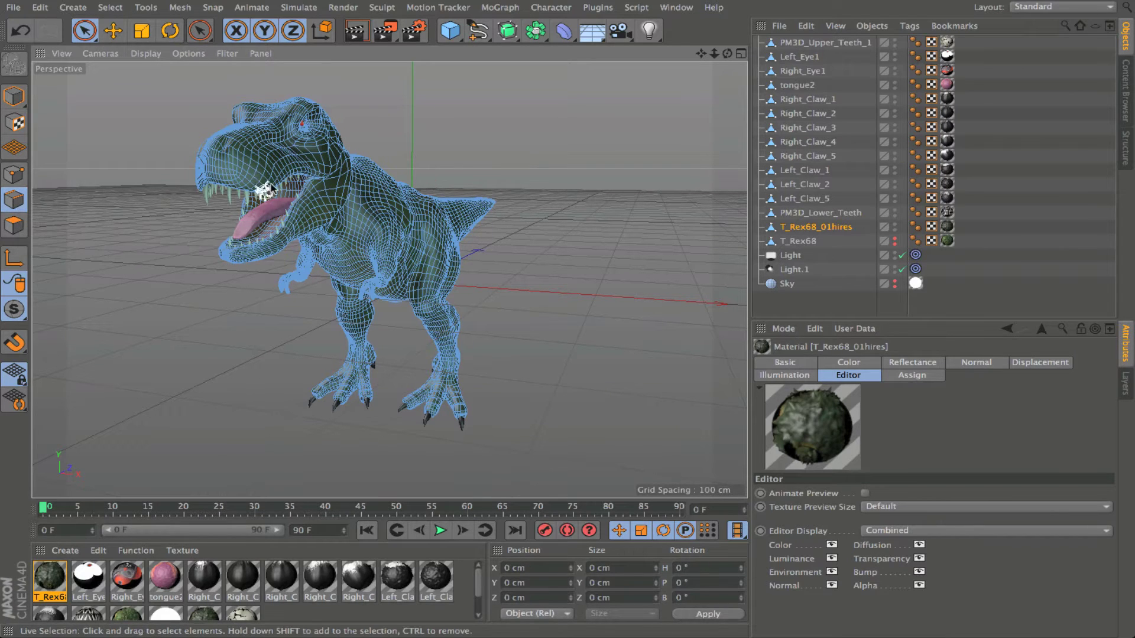
{"action": "left_click", "coordinate": [14, 225]}
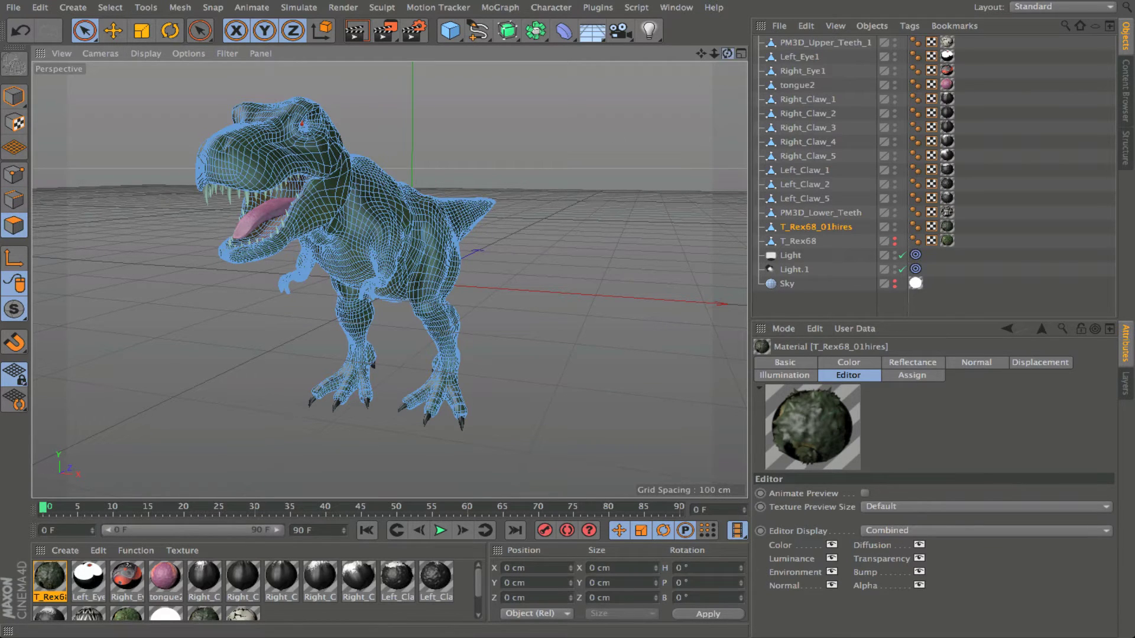
{"action": "left_click_drag", "start_coordinate": [727, 53], "coordinate": [656, 56]}
{"action": "left_click_drag", "start_coordinate": [388, 281], "coordinate": [388, 280], "text": "alt"}
{"action": "middle_click_drag", "start_coordinate": [388, 280], "coordinate": [390, 280], "text": "alt"}
{"action": "left_click_drag", "start_coordinate": [390, 280], "coordinate": [389, 280], "text": "alt"}
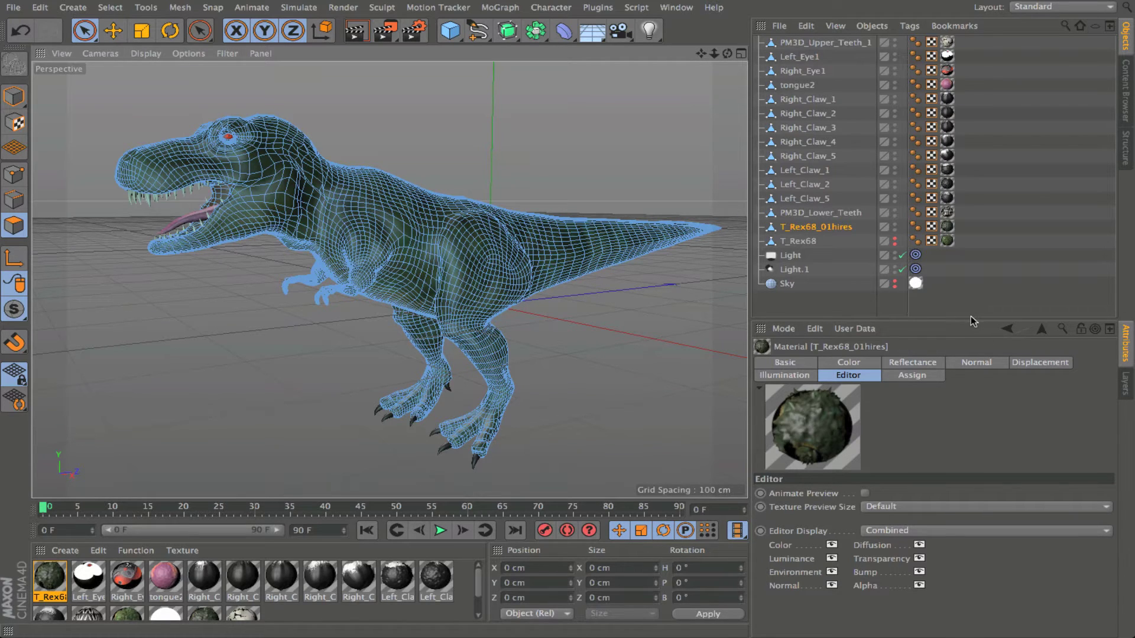
Set the Live Selection radius to 2 and look over the available selection tools, keeping Live Selection active
{"action": "left_click_drag", "start_coordinate": [970, 318], "coordinate": [969, 293]}
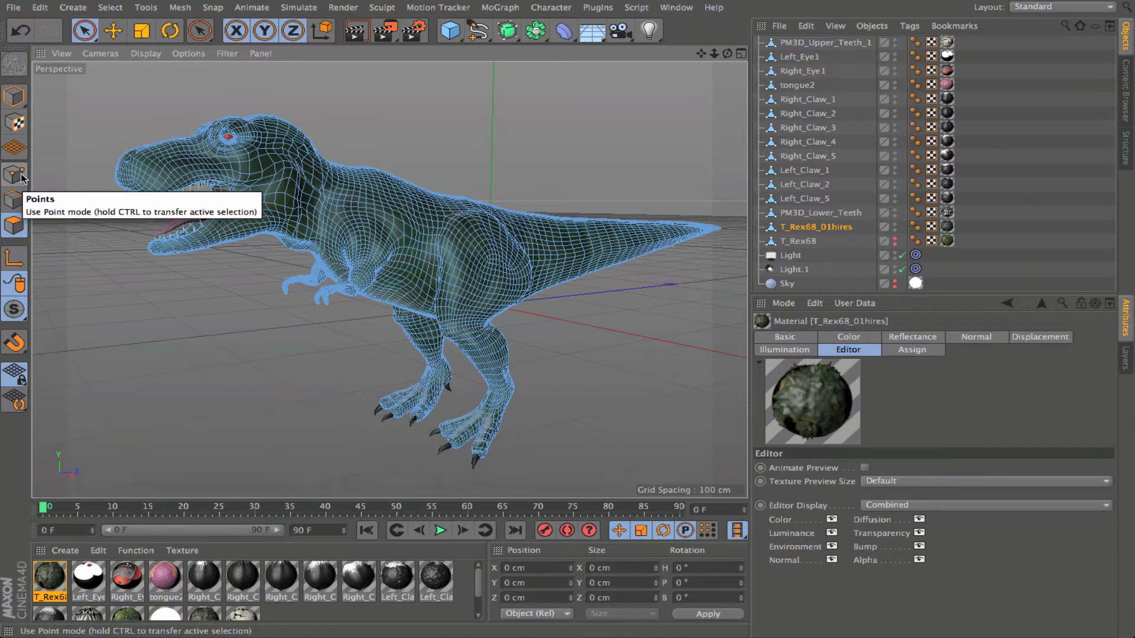
{"action": "left_click", "coordinate": [85, 30]}
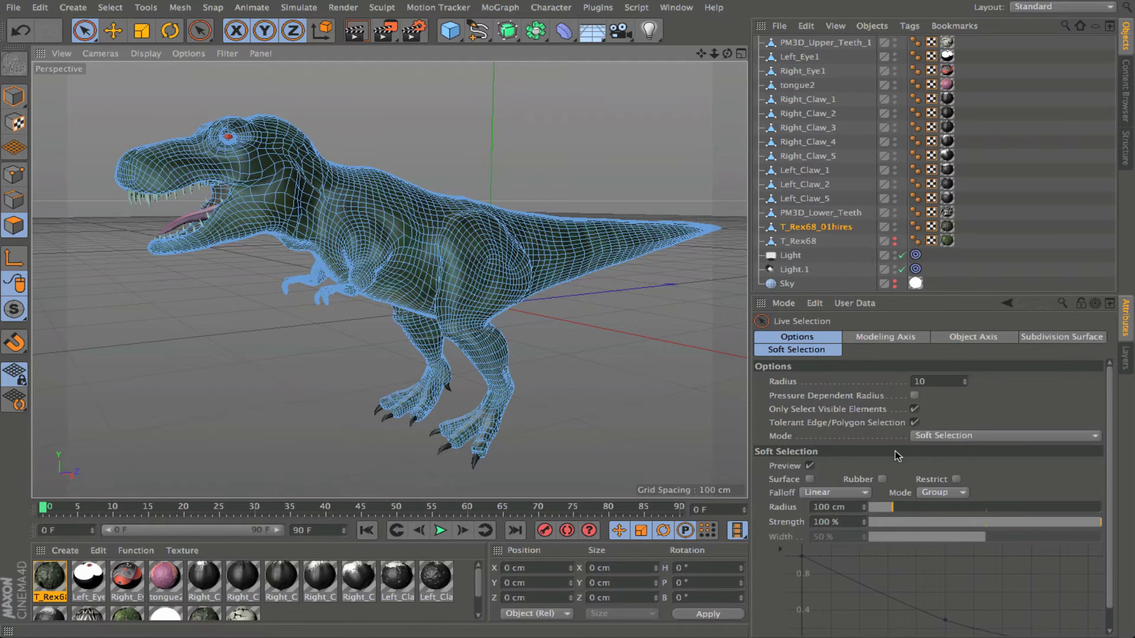
{"action": "double_click", "coordinate": [935, 382]}
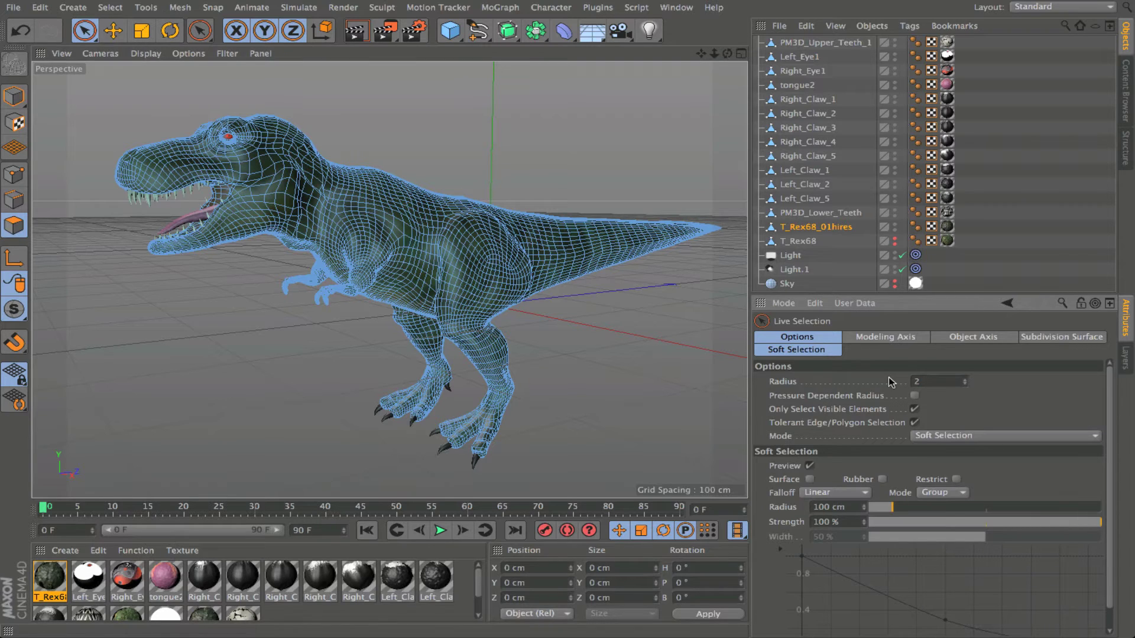
{"action": "type", "text": "2"}
{"action": "left_click", "coordinate": [92, 35]}
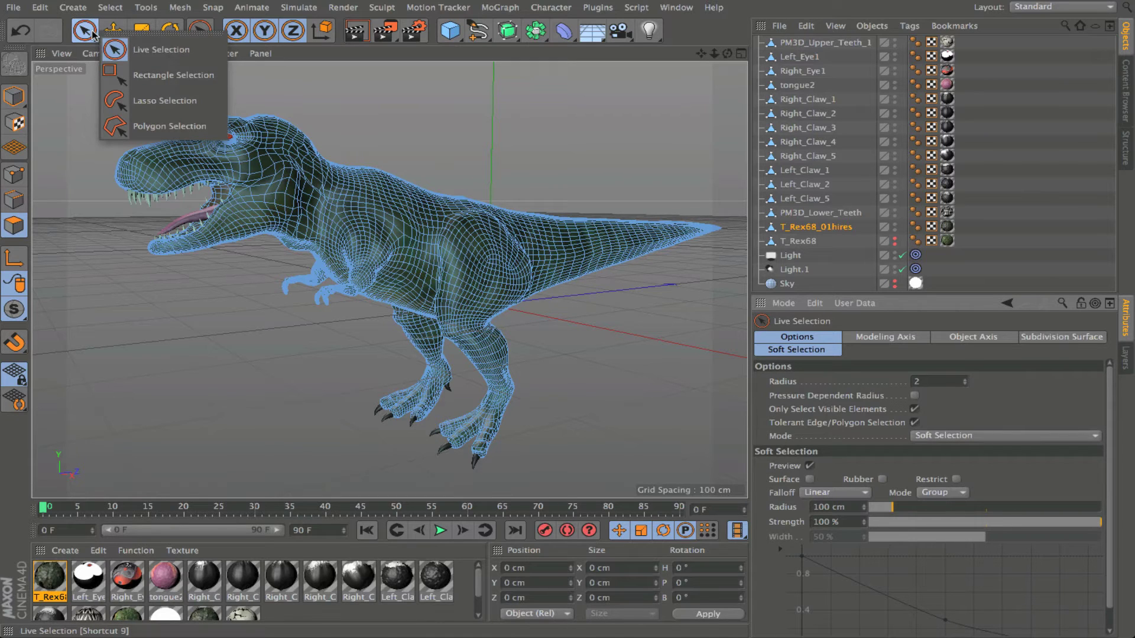
{"action": "left_click", "coordinate": [85, 33]}
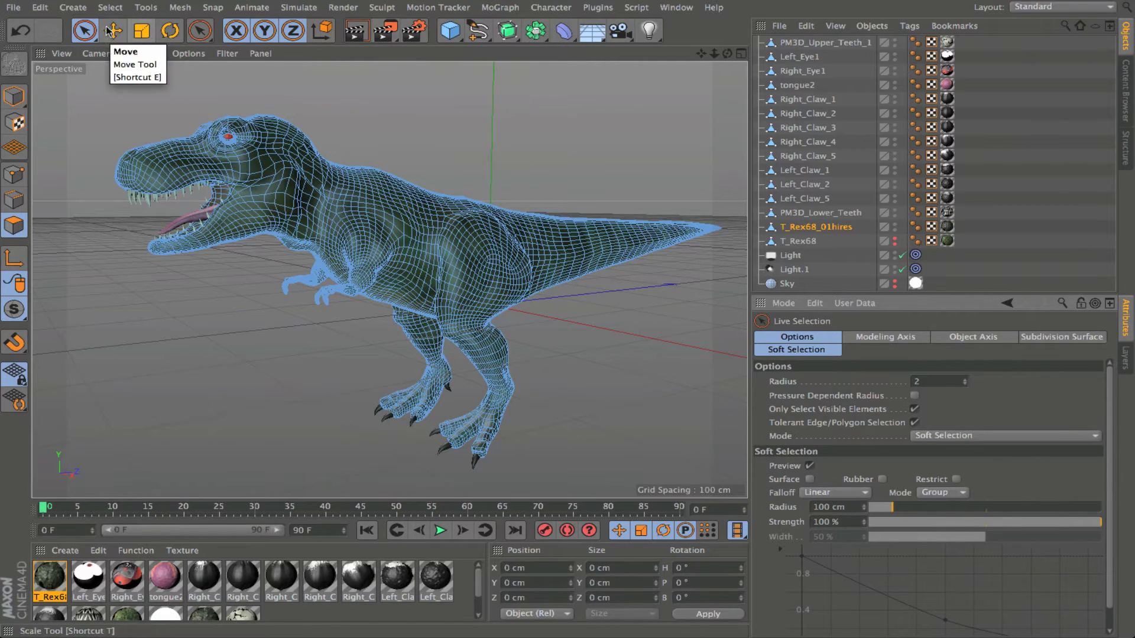
{"action": "mouse_move", "coordinate": [90, 31]}
{"action": "left_mouse_down"}
{"action": "mouse_move", "coordinate": [147, 97]}
{"action": "mouse_move", "coordinate": [148, 83]}
{"action": "mouse_move", "coordinate": [146, 124]}
{"action": "mouse_move", "coordinate": [137, 59]}
{"action": "left_mouse_up"}
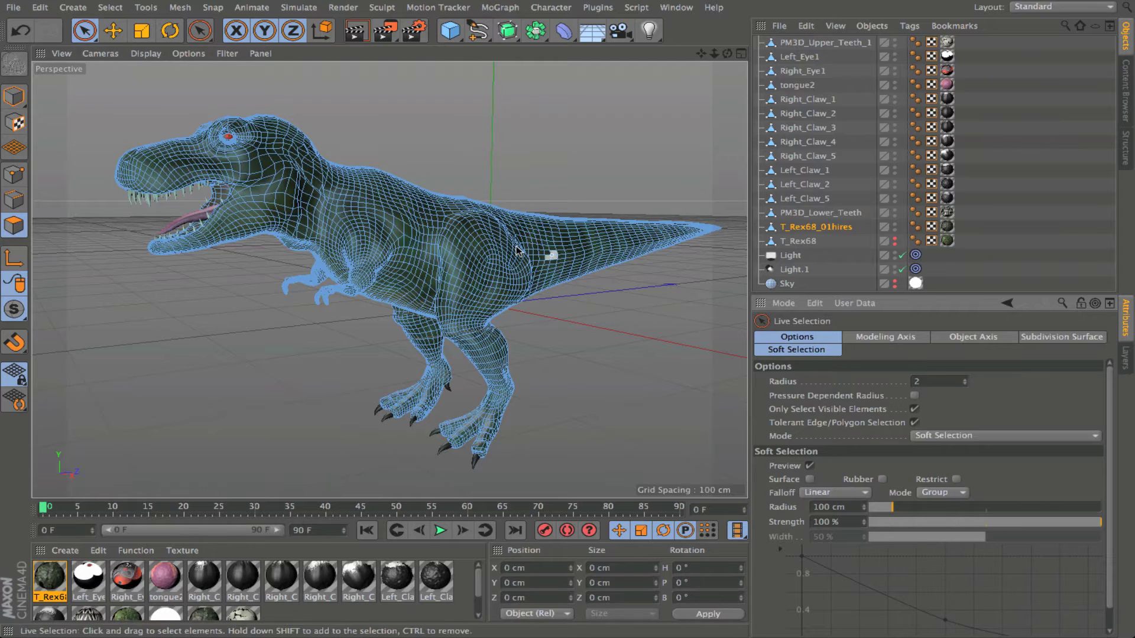
Soft-select the polygon at the T-Rex's jaw corner, try pulling it along the Z axis, and undo the move
{"action": "left_click", "coordinate": [261, 191]}
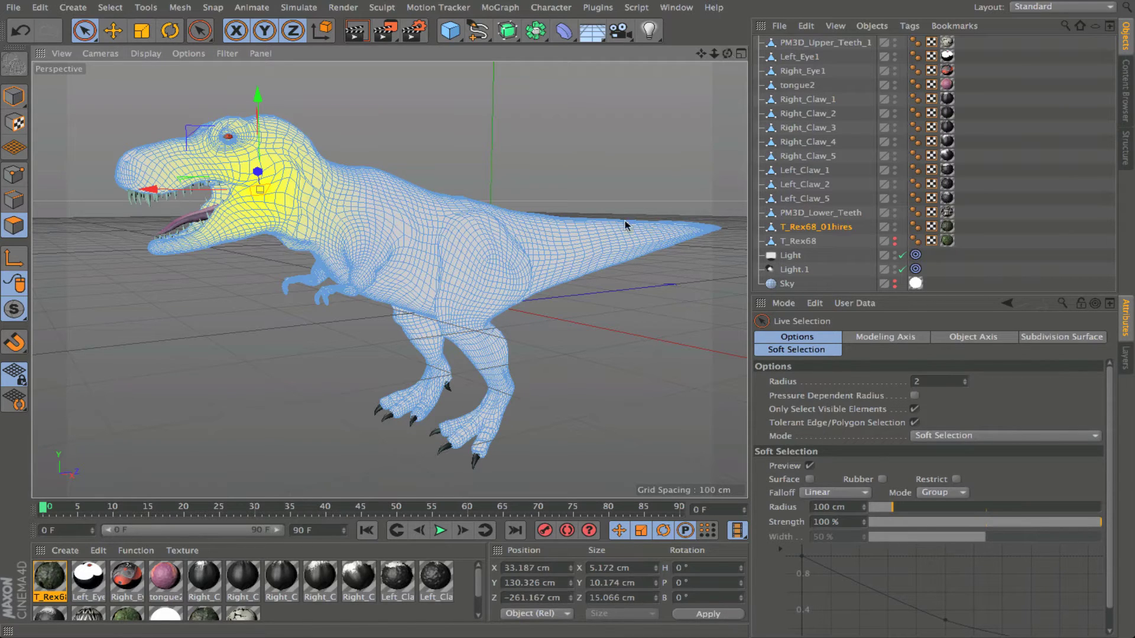
{"action": "left_click_drag", "start_coordinate": [727, 53], "coordinate": [805, 116]}
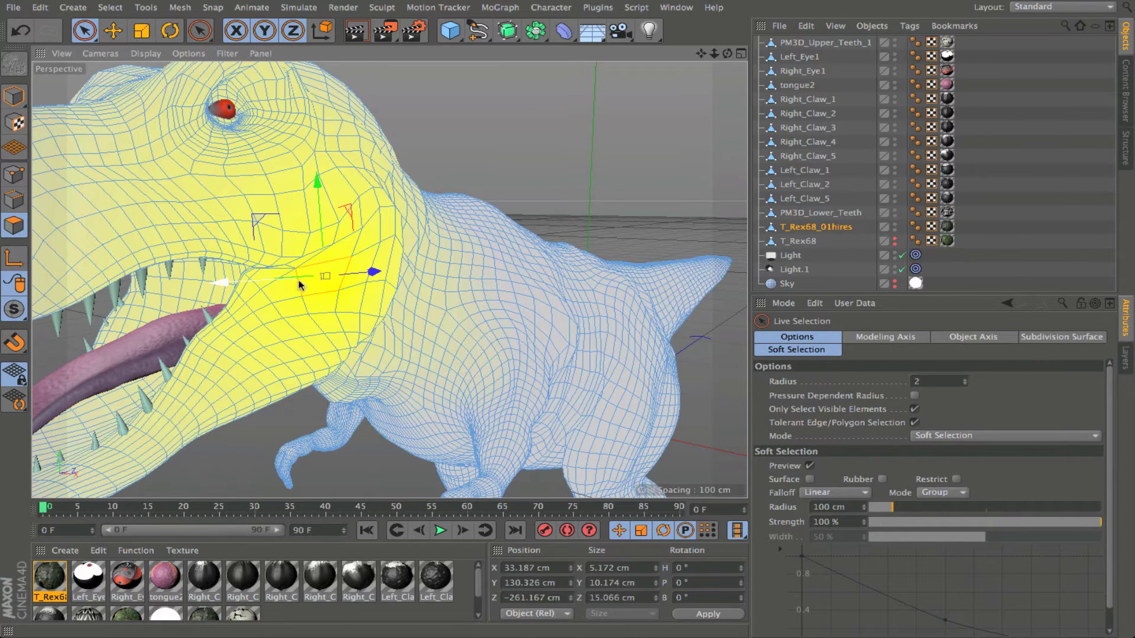
{"action": "left_click_drag", "start_coordinate": [377, 274], "coordinate": [425, 267]}
{"action": "left_click_drag", "start_coordinate": [726, 53], "coordinate": [786, 58]}
{"action": "left_click", "coordinate": [21, 30]}
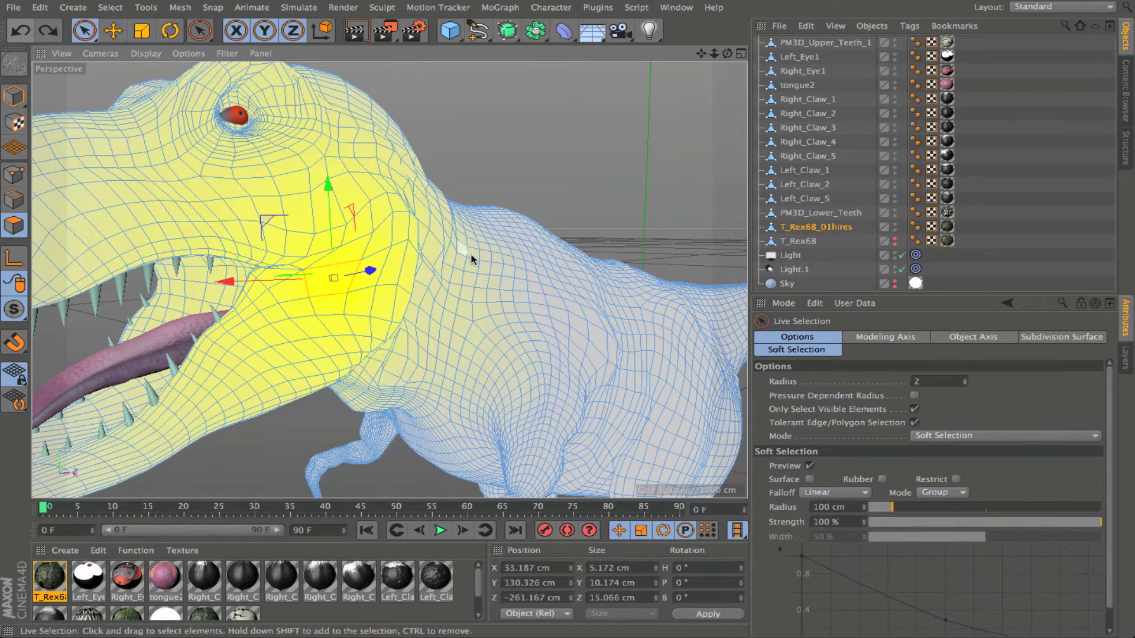
Set the Live Selection mode to Normal, try moving the jaw polygon along the Z axis, and undo the move
{"action": "left_click", "coordinate": [945, 437]}
{"action": "left_click", "coordinate": [939, 450]}
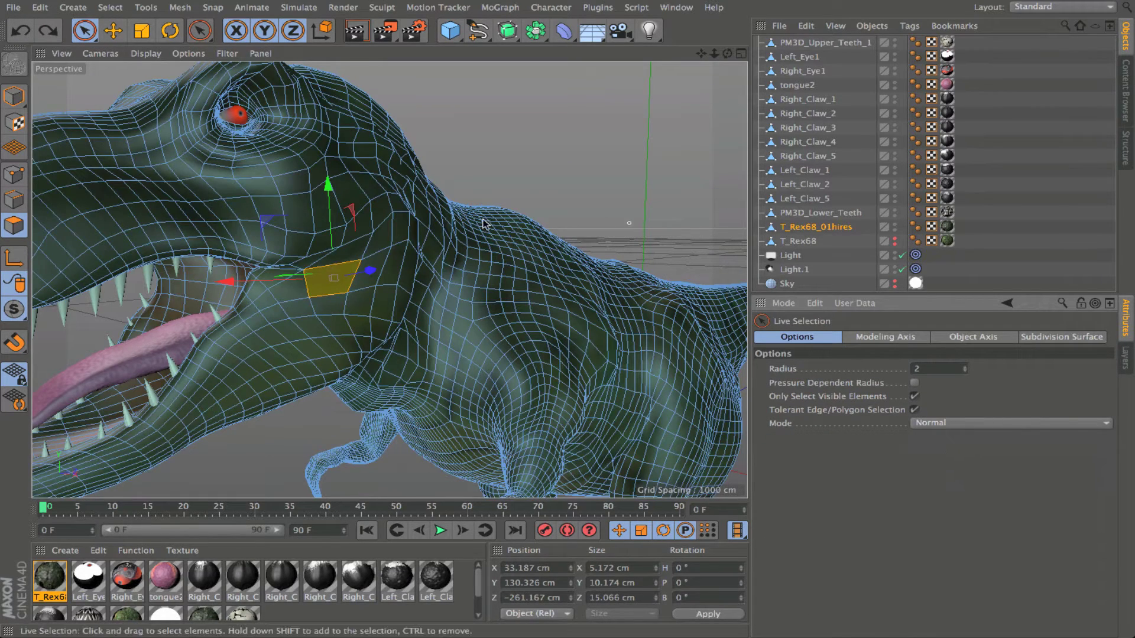
{"action": "mouse_move", "coordinate": [369, 275]}
{"action": "left_mouse_down"}
{"action": "mouse_move", "coordinate": [439, 260]}
{"action": "mouse_move", "coordinate": [387, 272]}
{"action": "left_mouse_up"}
{"action": "left_click", "coordinate": [20, 30]}
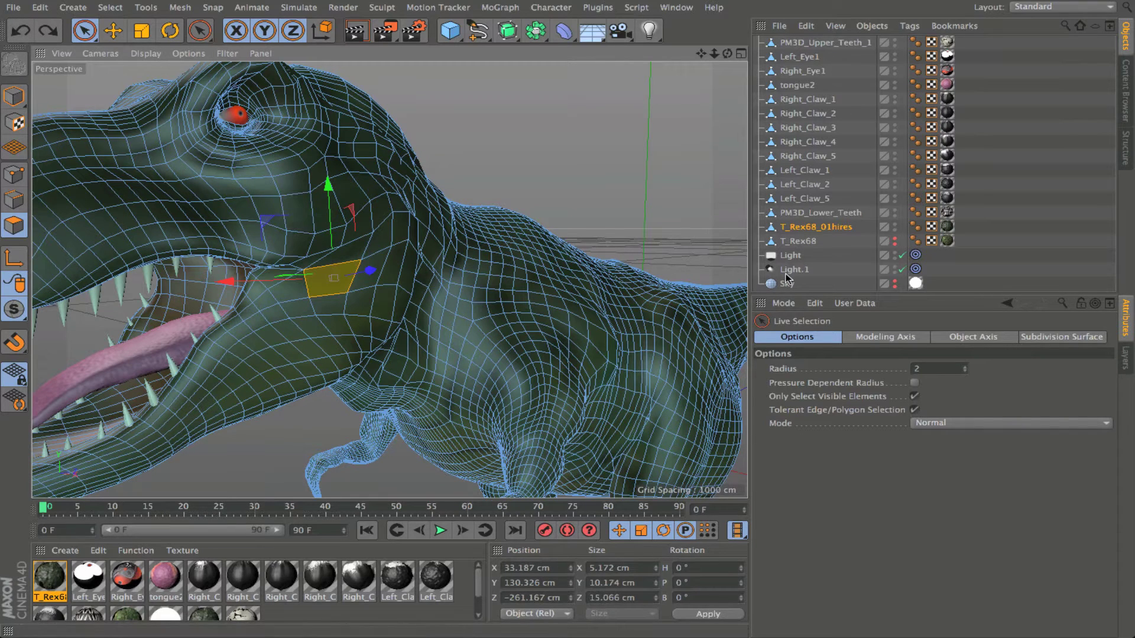
Select PM3D_Lower_Teeth, Left_Claw_5 and finally T_Rex68_01hires in turn from the scene objects
{"action": "left_click", "coordinate": [797, 214]}
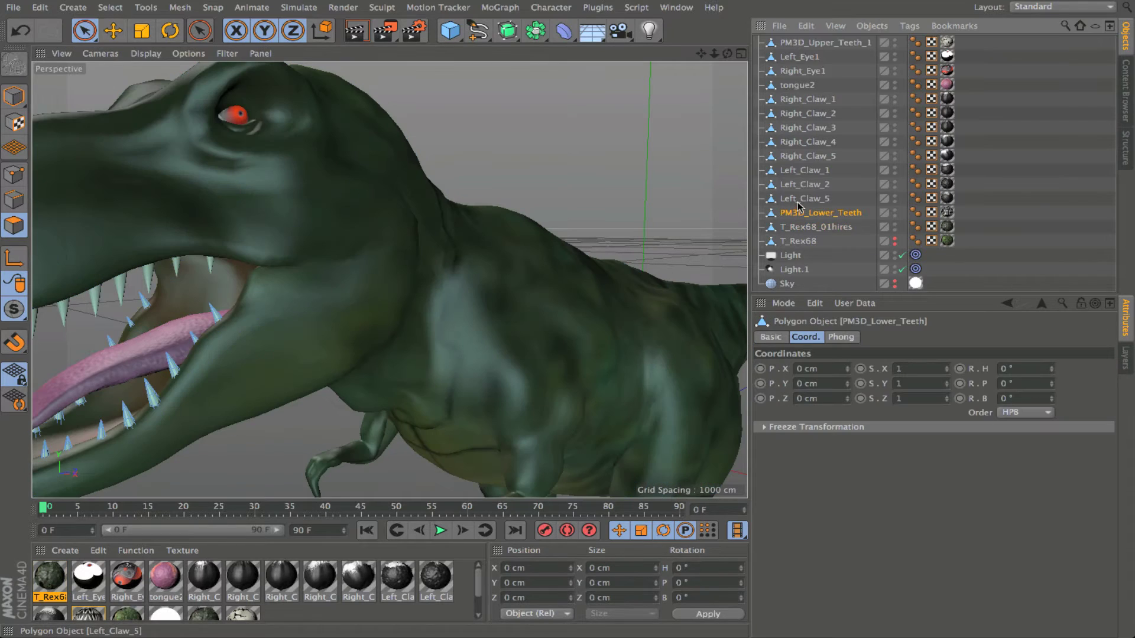
{"action": "left_click", "coordinate": [799, 199]}
{"action": "left_click", "coordinate": [801, 227]}
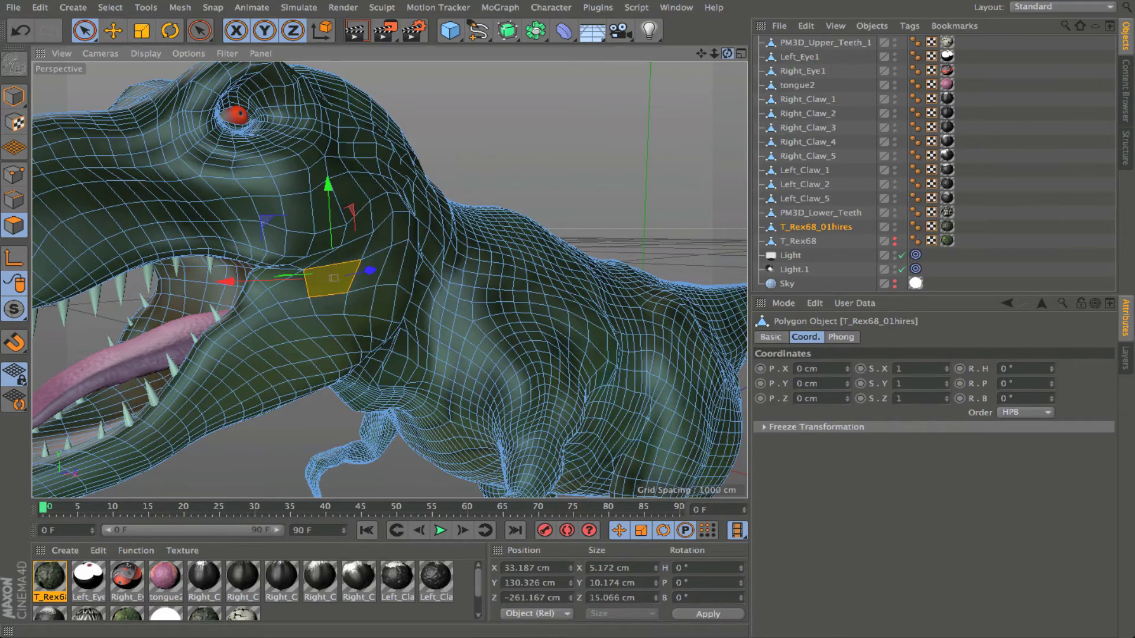
{"action": "scroll", "coordinate": [389, 280], "scroll_direction": "up", "scroll_amount": 3}
{"action": "left_click_drag", "start_coordinate": [389, 280], "coordinate": [675, 47], "text": "alt"}
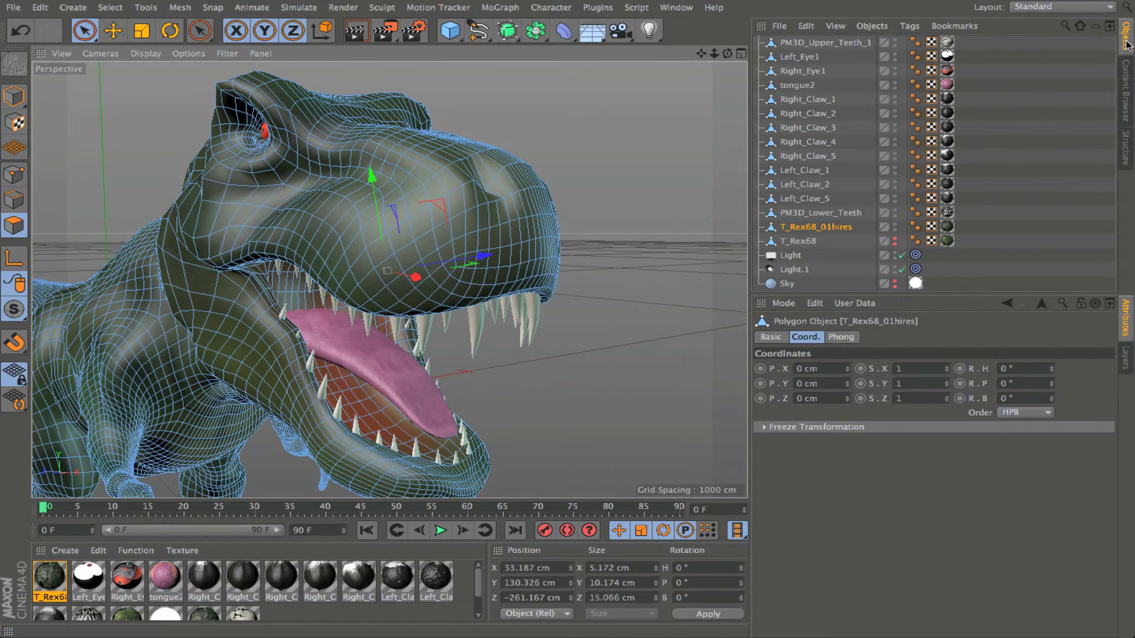
Browse the Visualize preset library in the Content Browser through its 3D Objects down to the Bedroom folder
{"action": "left_click", "coordinate": [1126, 83]}
{"action": "double_click", "coordinate": [807, 119]}
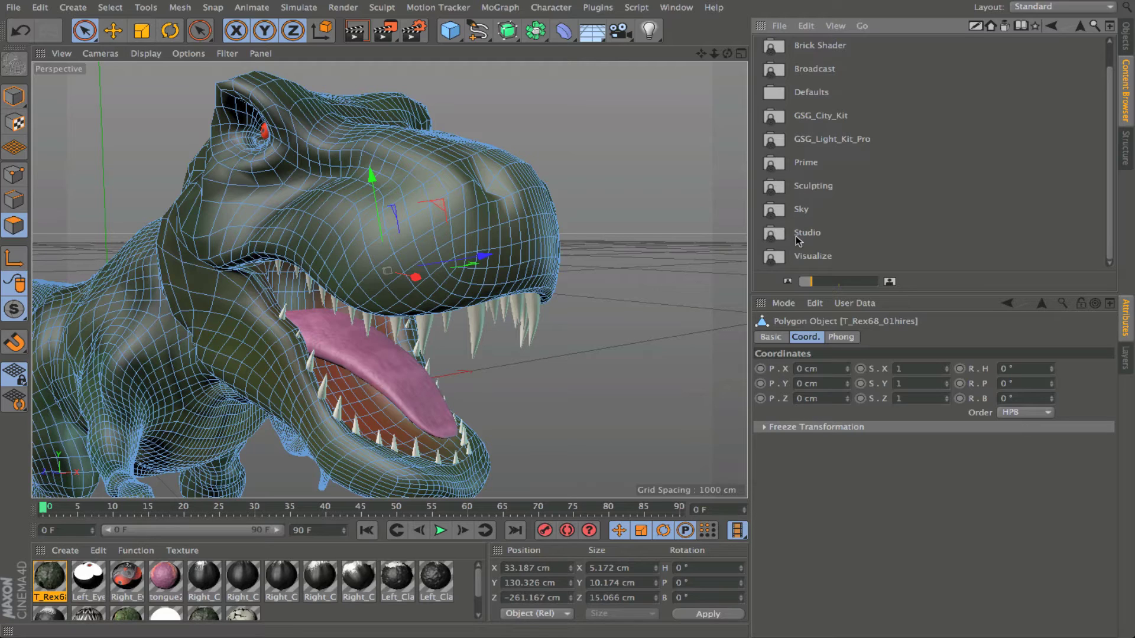
{"action": "double_click", "coordinate": [811, 256]}
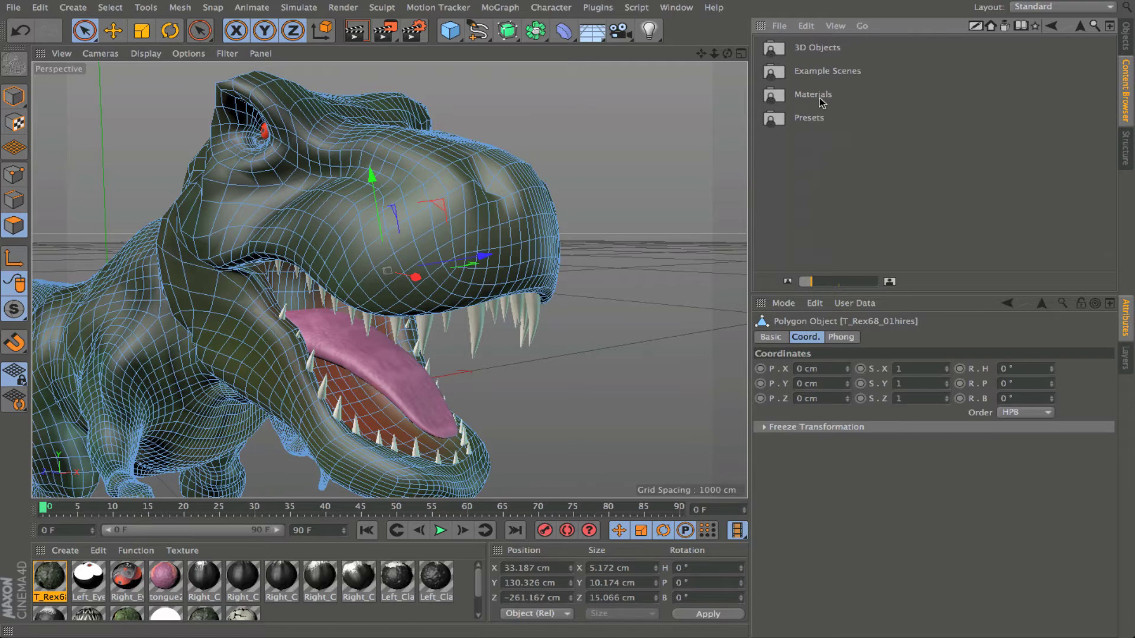
{"action": "double_click", "coordinate": [815, 95]}
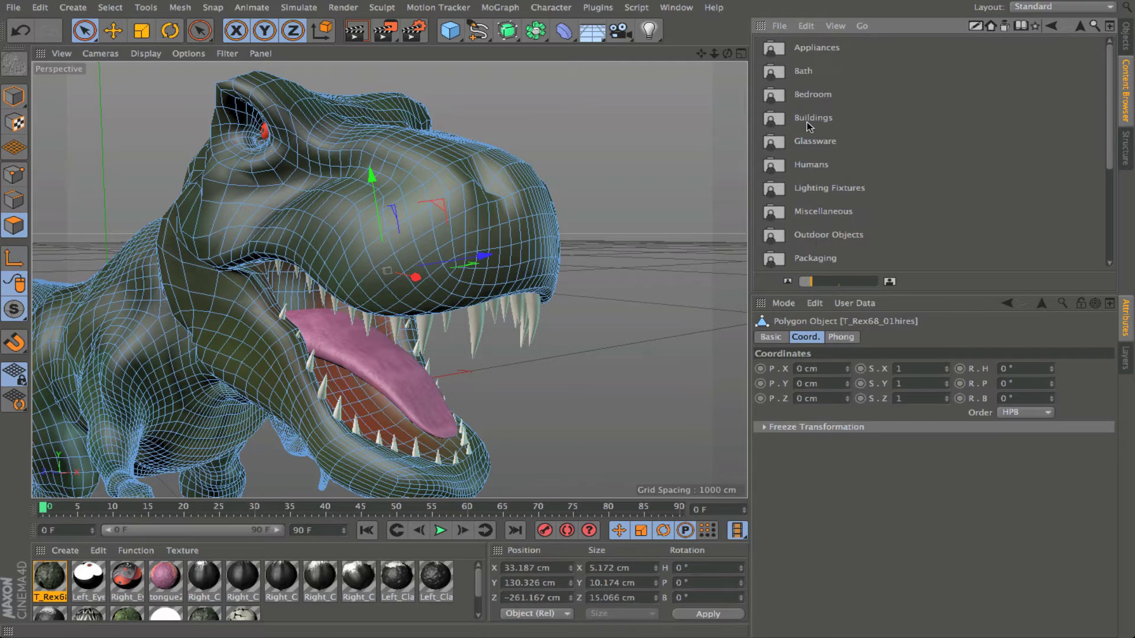
{"action": "double_click", "coordinate": [811, 97]}
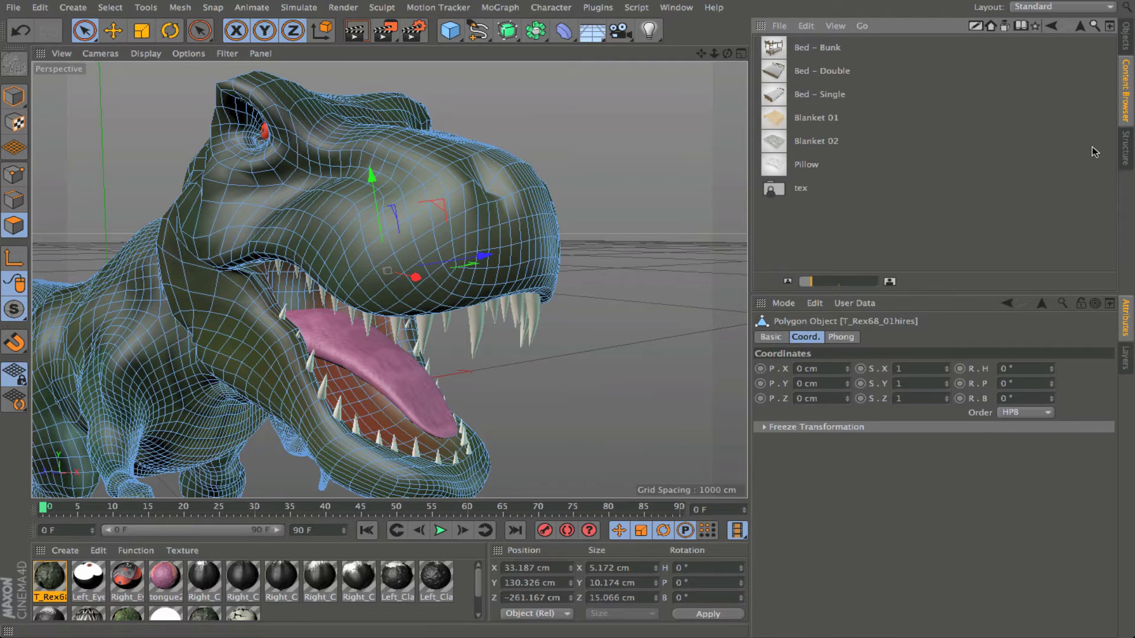
View the table of point coordinates for the T_Rex68_01hires mesh, and return to the scene's object list
{"action": "left_click", "coordinate": [1127, 40]}
{"action": "left_click", "coordinate": [1127, 147]}
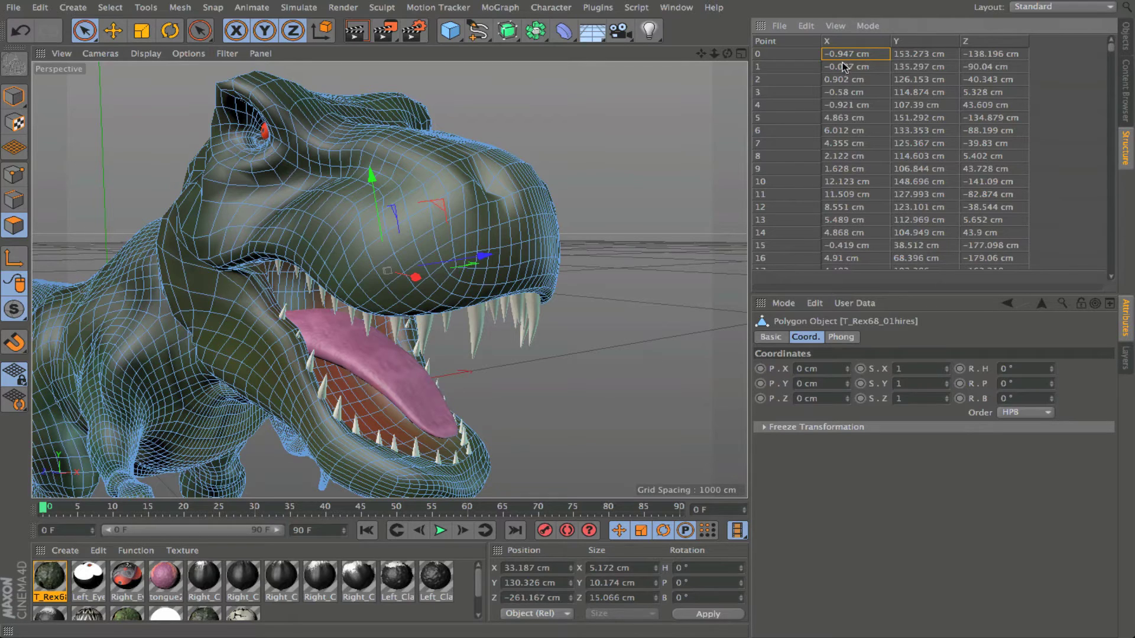
{"action": "left_click", "coordinate": [1128, 45]}
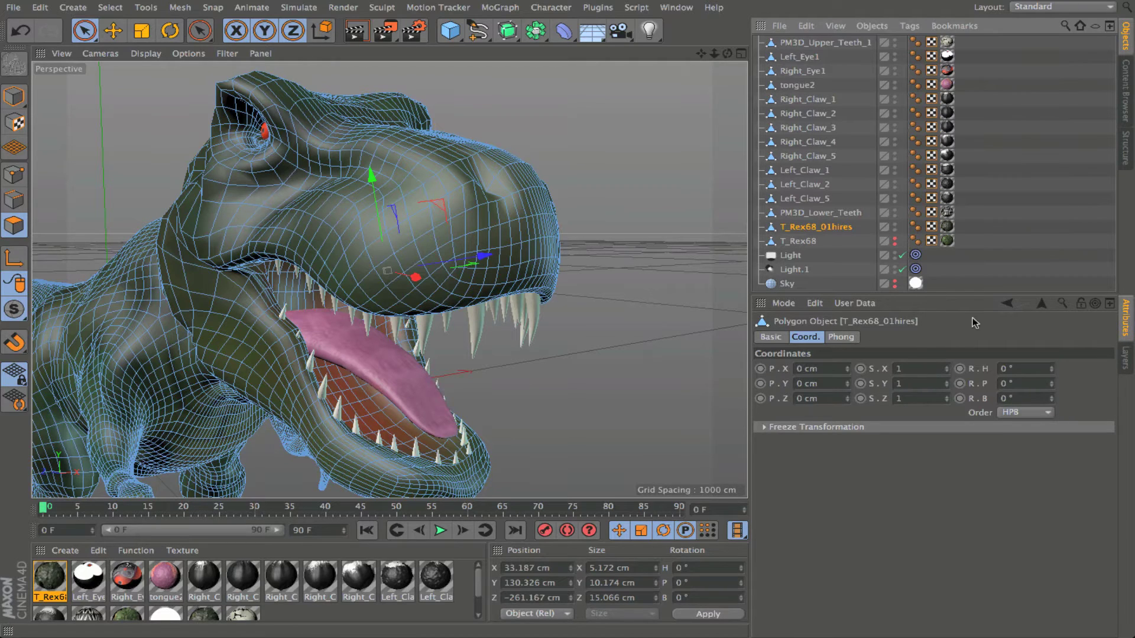
View the scene's layer list and the commands available for creating layers
{"action": "left_click", "coordinate": [1127, 358]}
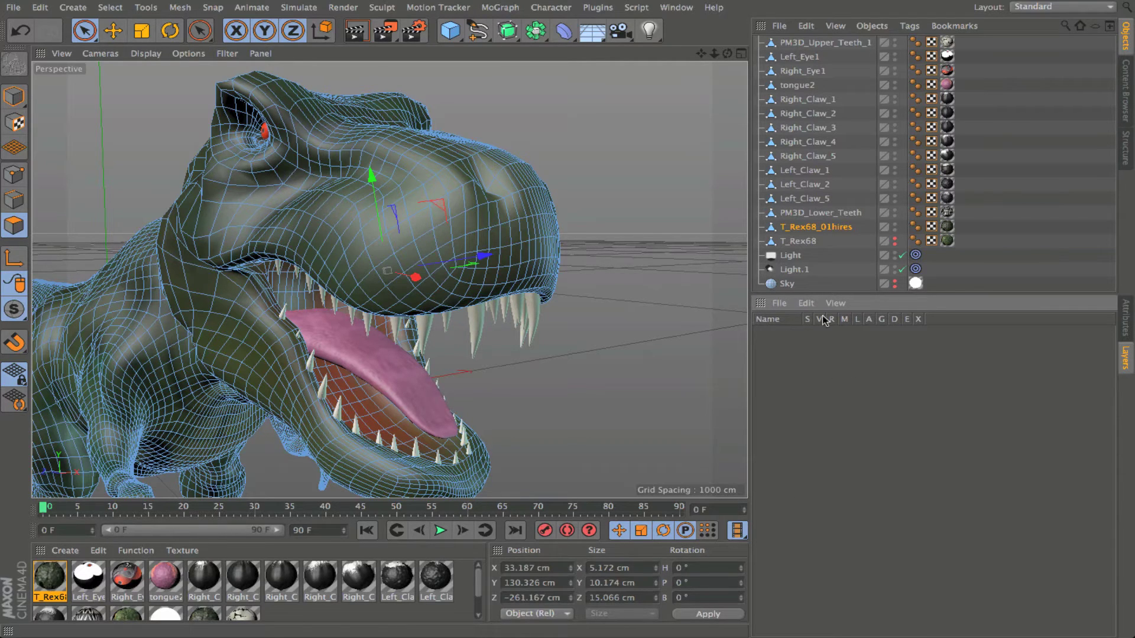
{"action": "left_click", "coordinate": [784, 303]}
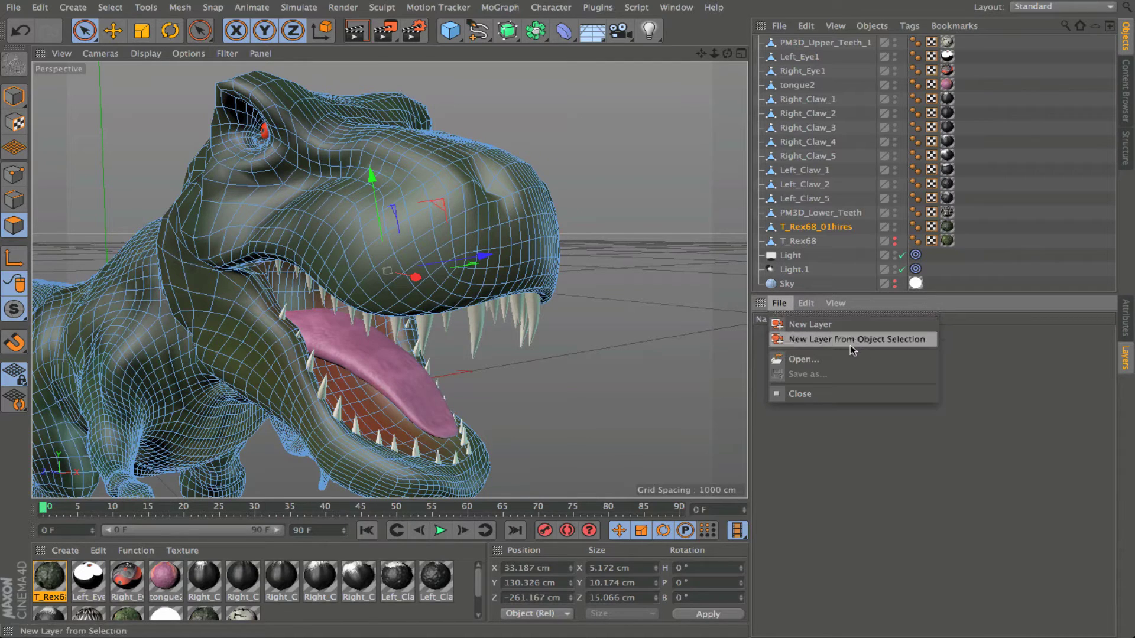
{"action": "left_click", "coordinate": [959, 304]}
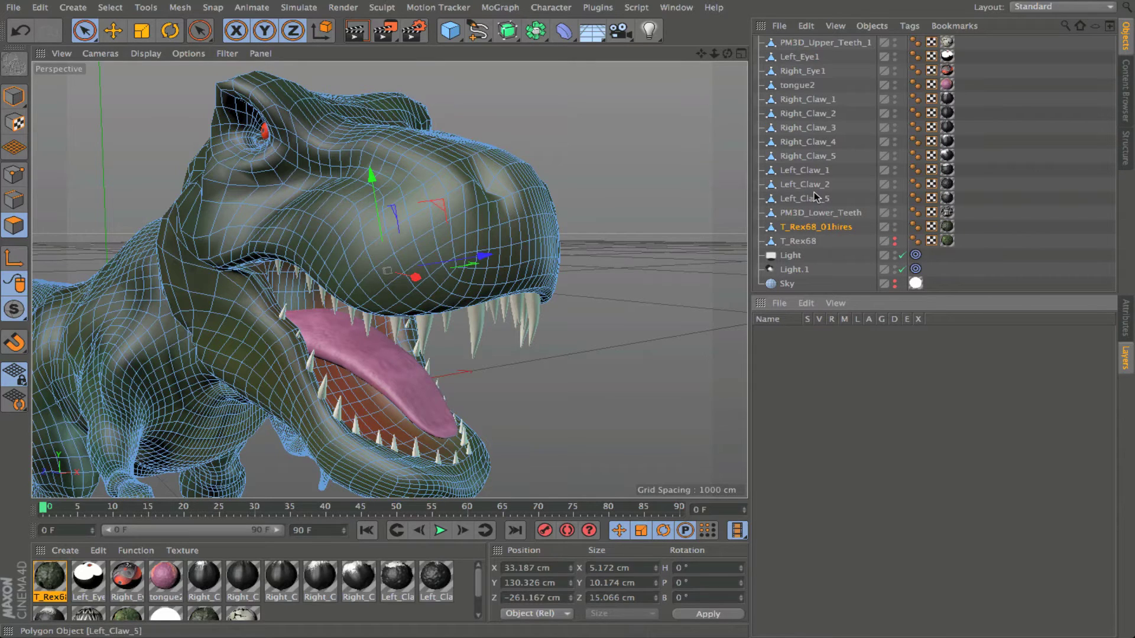
Select all objects from T_Rex68_01hires up to PM3D_Upper_Teeth_1, together with their tags
{"action": "left_click", "coordinate": [810, 45], "text": "shift"}
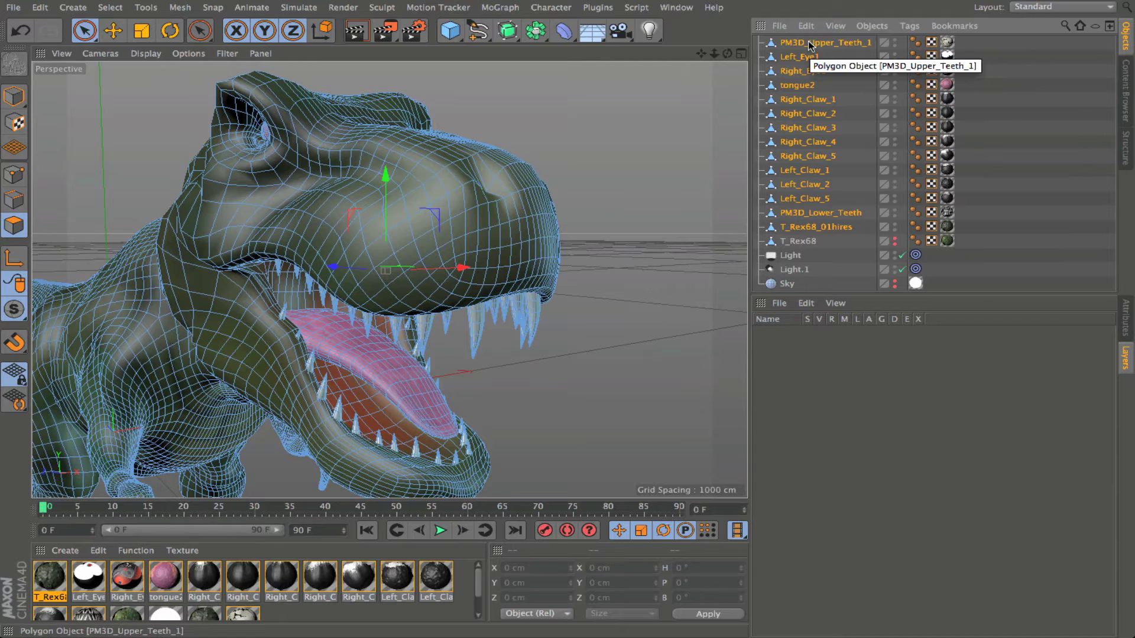
{"action": "left_click_drag", "start_coordinate": [1014, 231], "coordinate": [813, 33]}
{"action": "left_click_drag", "start_coordinate": [1013, 222], "coordinate": [791, 9]}
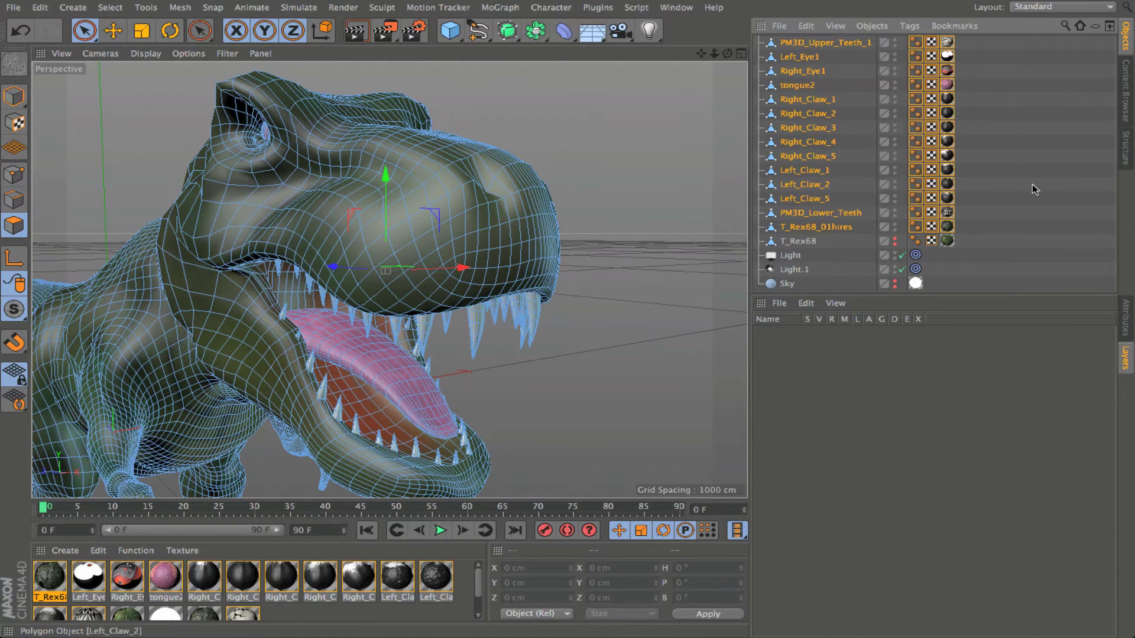
{"action": "left_click_drag", "start_coordinate": [827, 175], "coordinate": [820, 159], "text": "ctrl"}
{"action": "left_click", "coordinate": [822, 170], "text": "ctrl"}
{"action": "left_click", "coordinate": [819, 142], "text": "ctrl"}
{"action": "left_click_drag", "start_coordinate": [815, 112], "coordinate": [814, 102], "text": "ctrl"}
{"action": "left_click", "coordinate": [818, 104], "text": "ctrl"}
Create a new layer from the selected T-Rex objects and name it T-Rex Mesh
{"action": "left_click", "coordinate": [779, 303]}
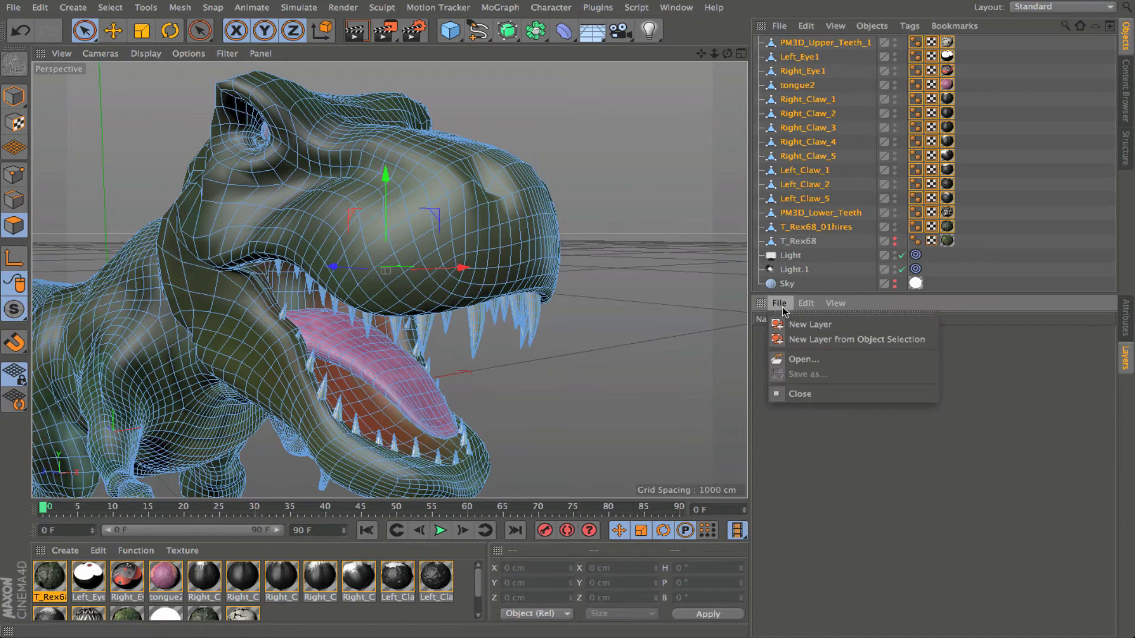
{"action": "left_click", "coordinate": [830, 339]}
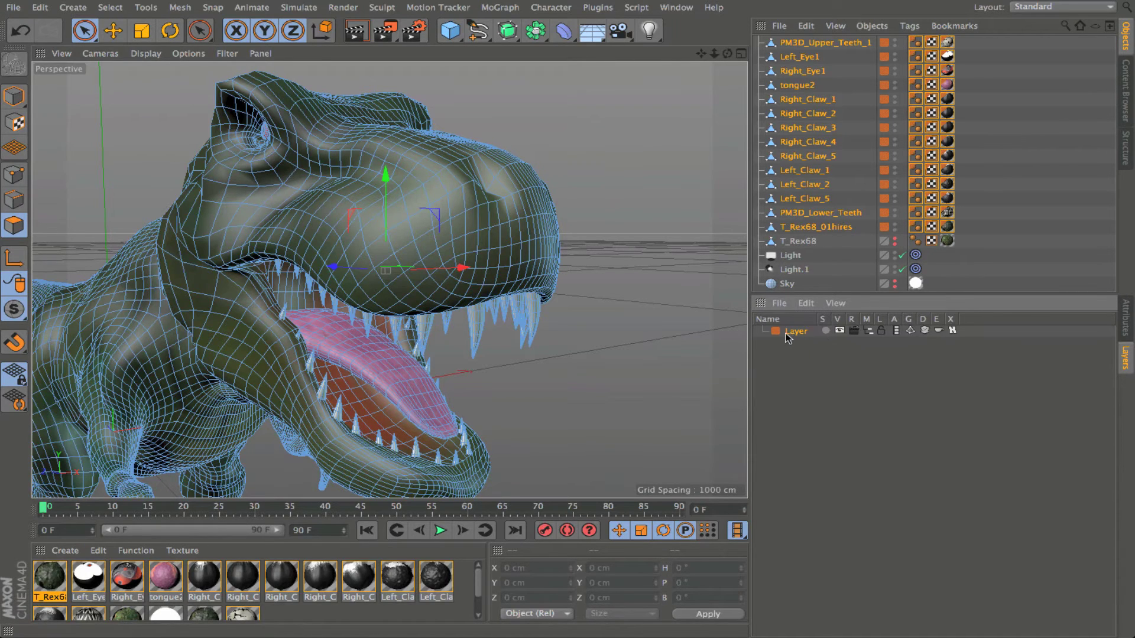
{"action": "double_click", "coordinate": [796, 332]}
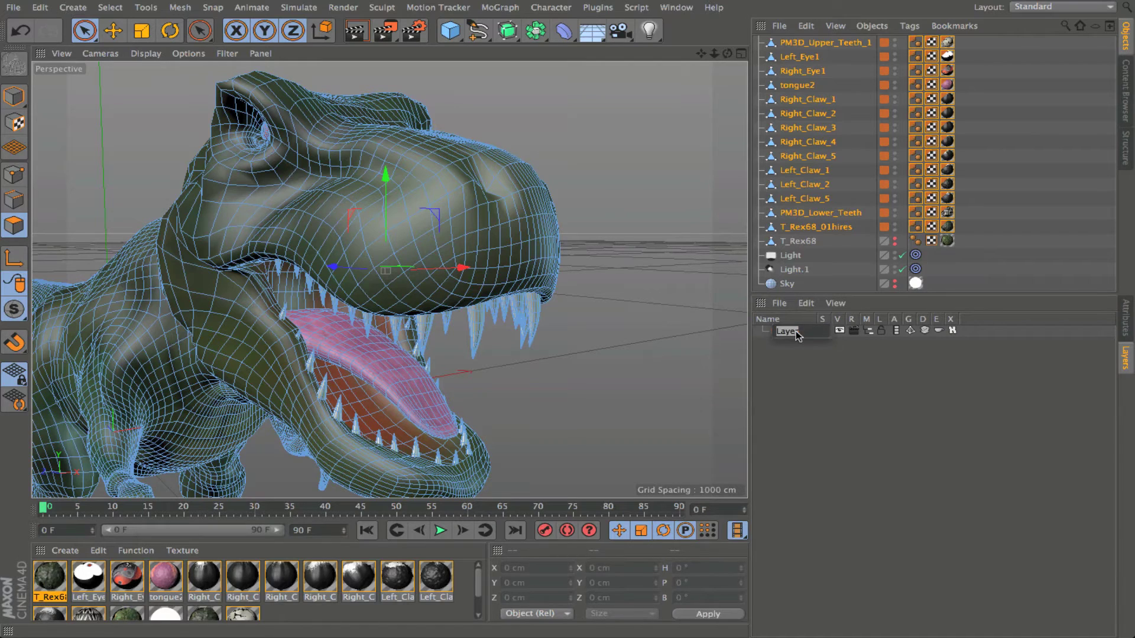
{"action": "type", "text": "T-Rex Mesh"}
{"action": "key", "text": "Return"}
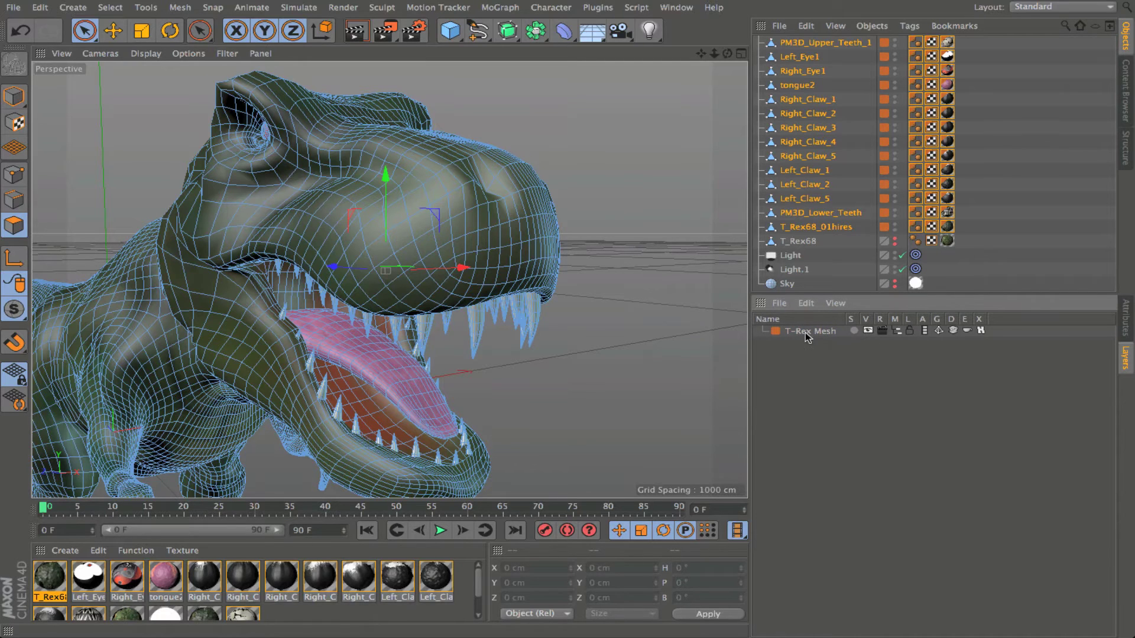
Create a layer from the Light, Light.1 and Sky objects, keep its yellow color, and name it Scene Elements
{"action": "left_click", "coordinate": [792, 257], "text": "shift"}
{"action": "left_click", "coordinate": [793, 270], "text": "shift"}
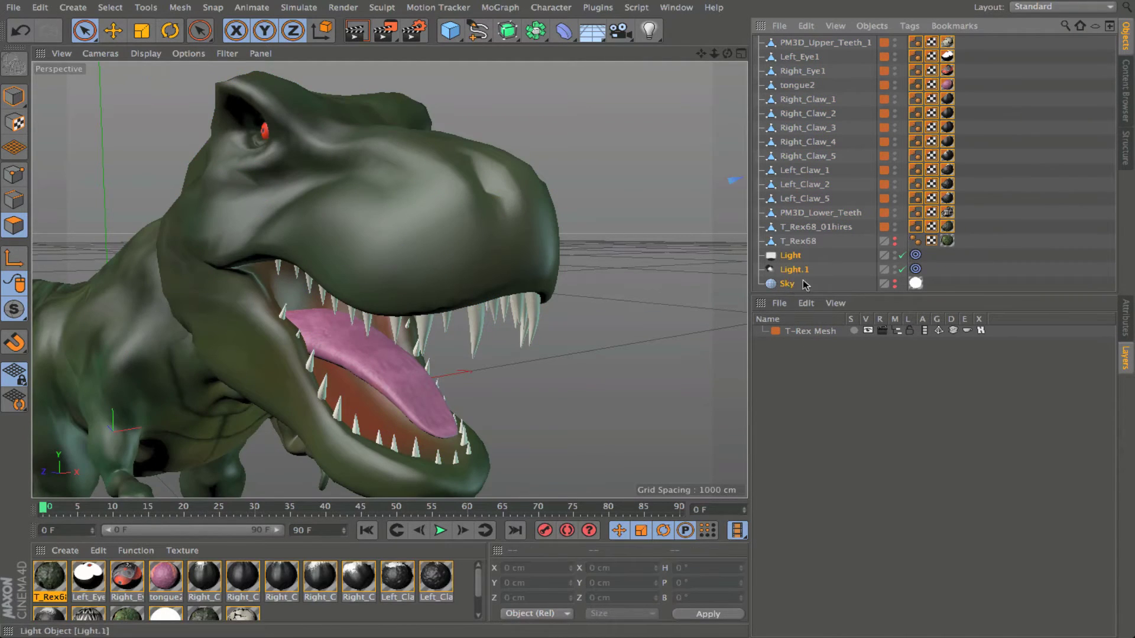
{"action": "left_click", "coordinate": [779, 302]}
{"action": "left_click", "coordinate": [813, 340]}
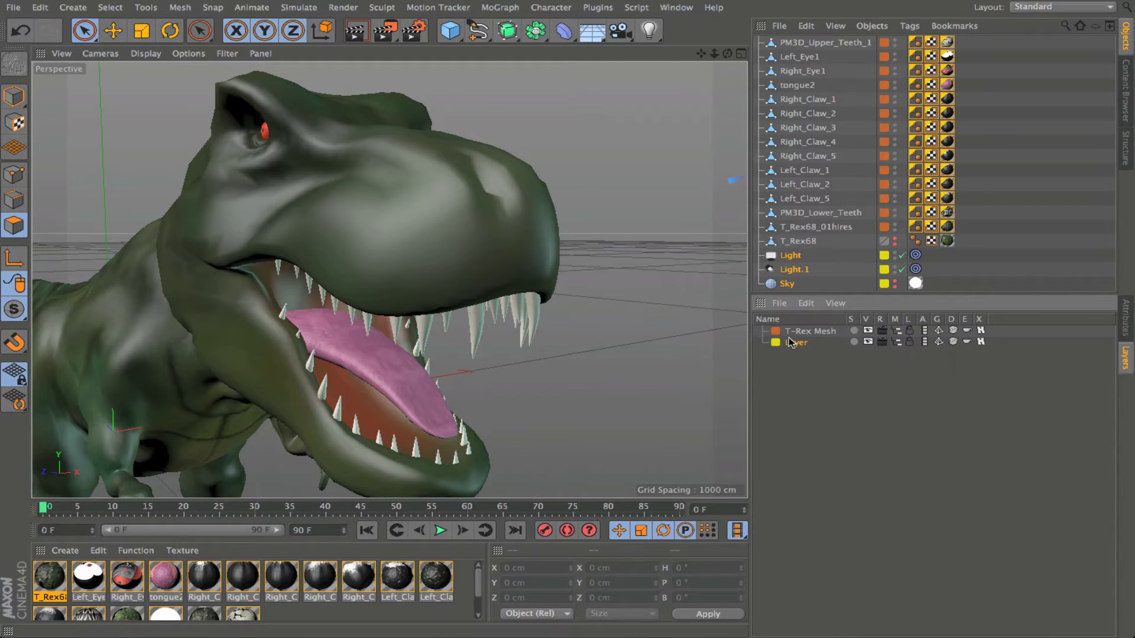
{"action": "left_click", "coordinate": [779, 345]}
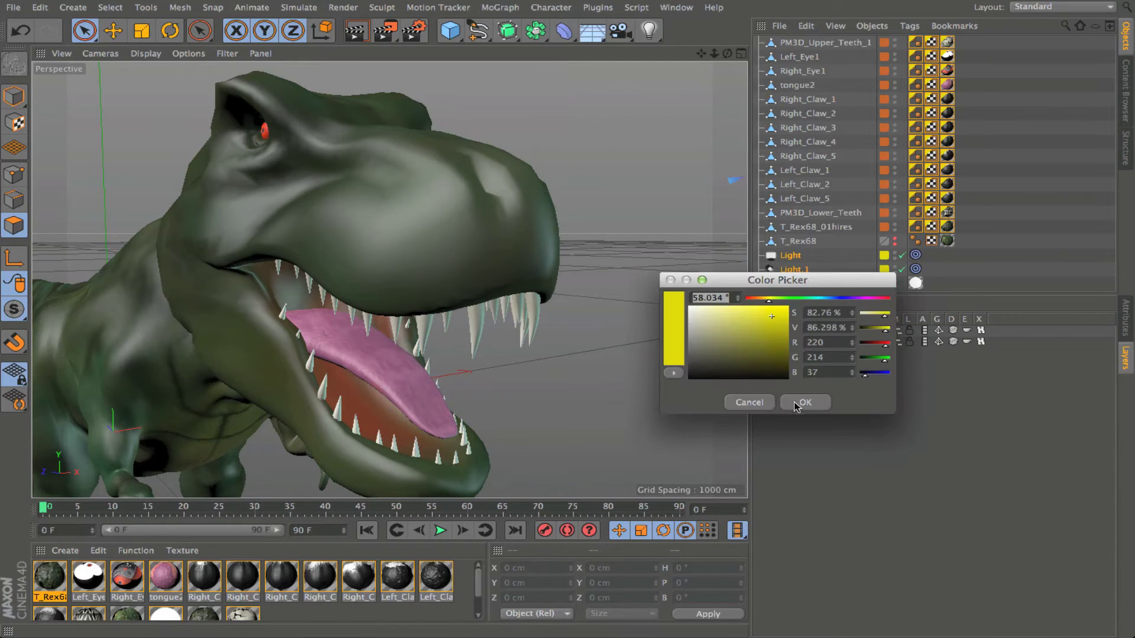
{"action": "left_click", "coordinate": [805, 402]}
{"action": "double_click", "coordinate": [798, 346]}
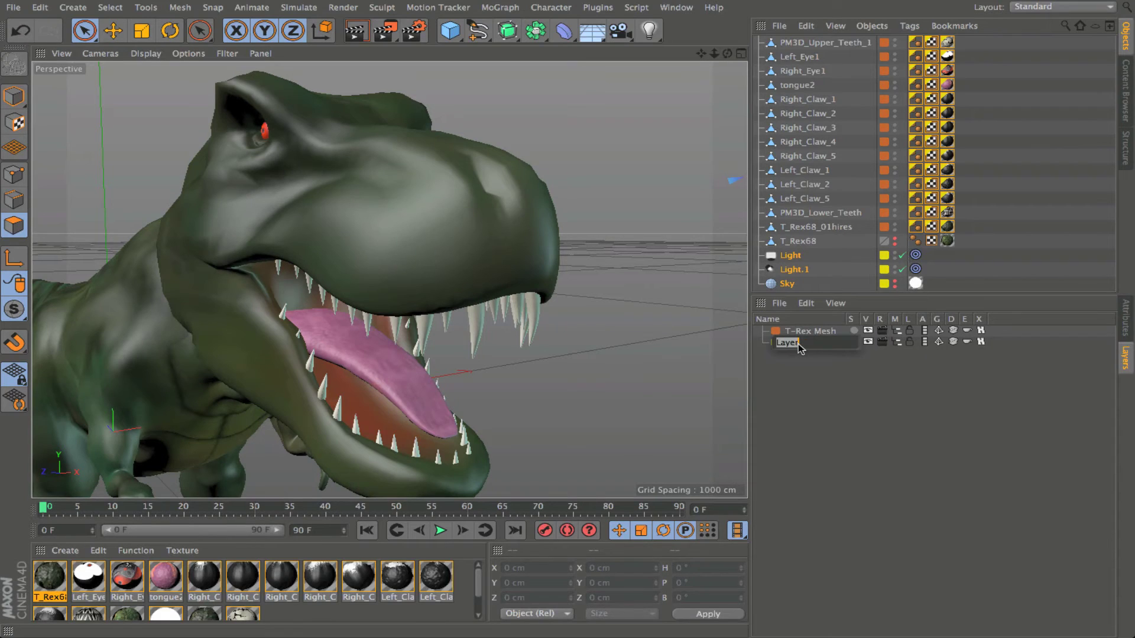
{"action": "type", "text": "Scene Elements"}
{"action": "left_click", "coordinate": [860, 390]}
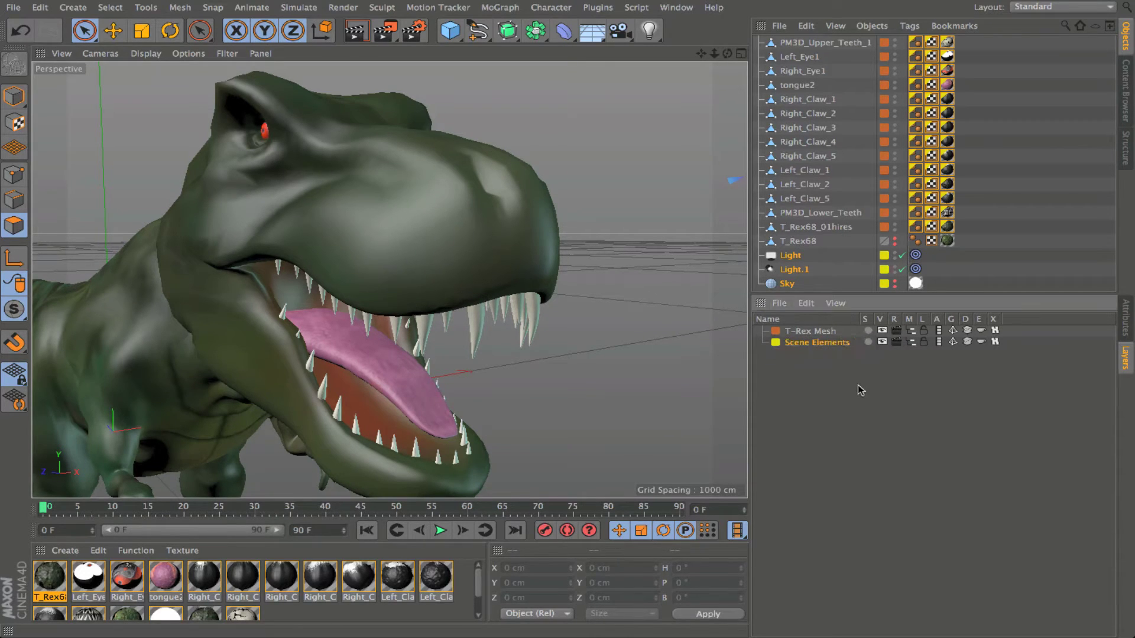
Create a layer from the T_Rex68 object and name it X-tra
{"action": "left_click", "coordinate": [808, 242]}
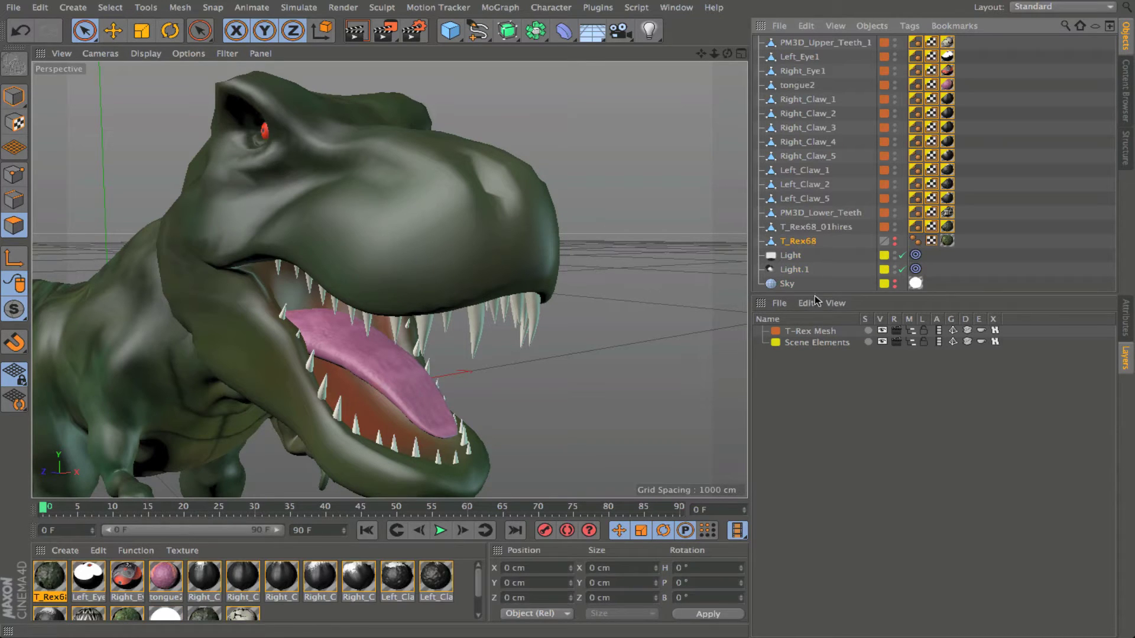
{"action": "left_click", "coordinate": [780, 303]}
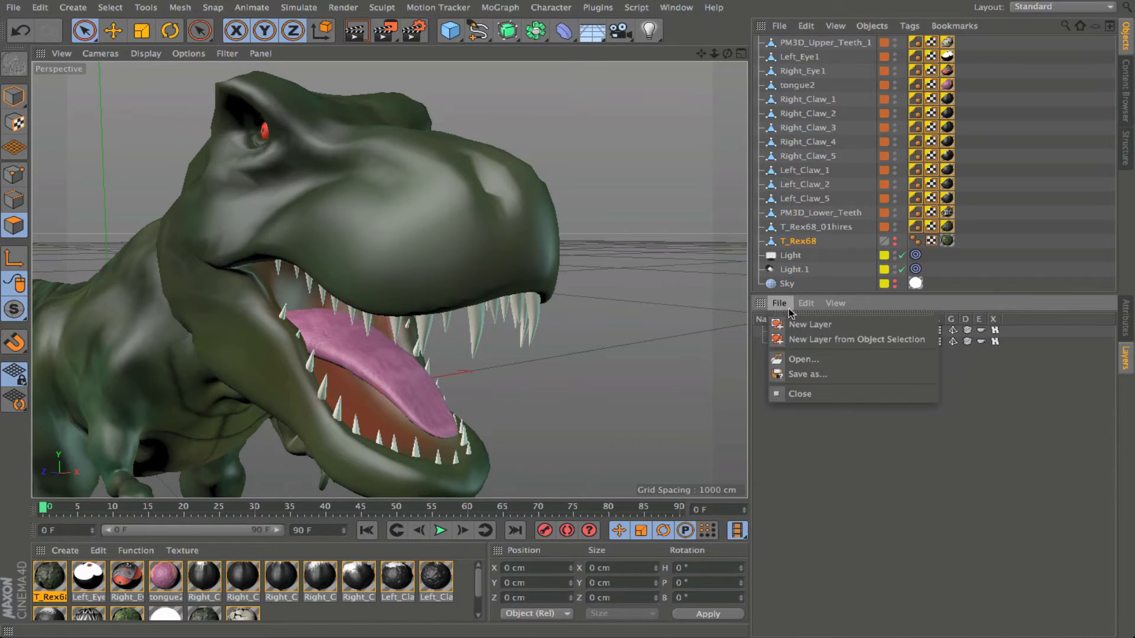
{"action": "left_click", "coordinate": [816, 339]}
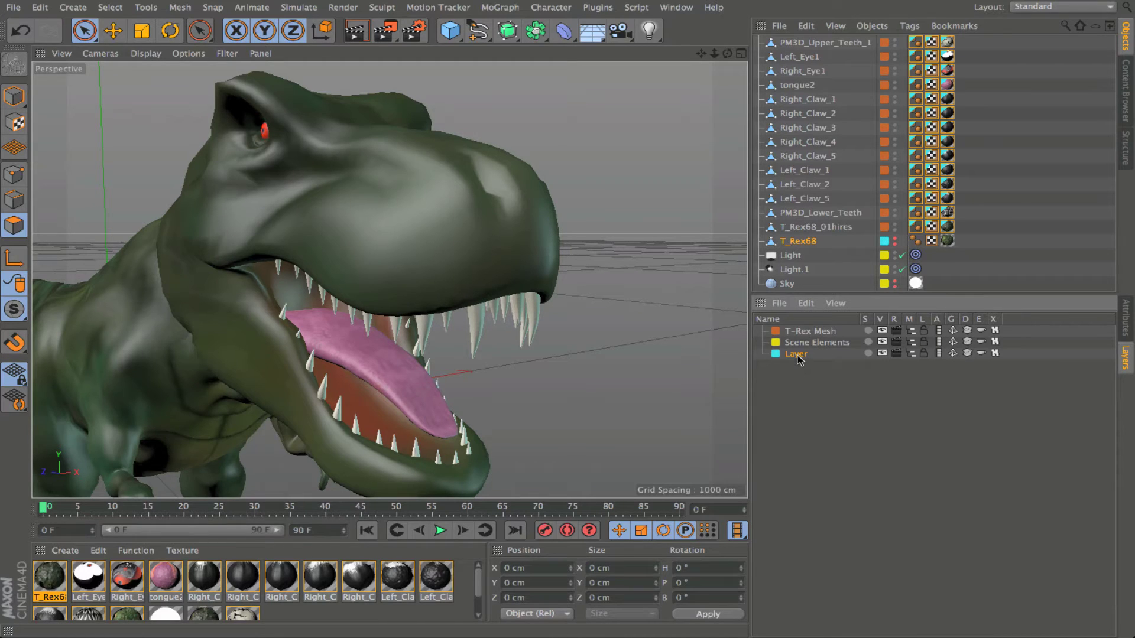
{"action": "double_click", "coordinate": [798, 355]}
{"action": "type", "text": "X-tra"}
{"action": "key", "text": "Return"}
{"action": "left_click_drag", "start_coordinate": [798, 241], "coordinate": [793, 358]}
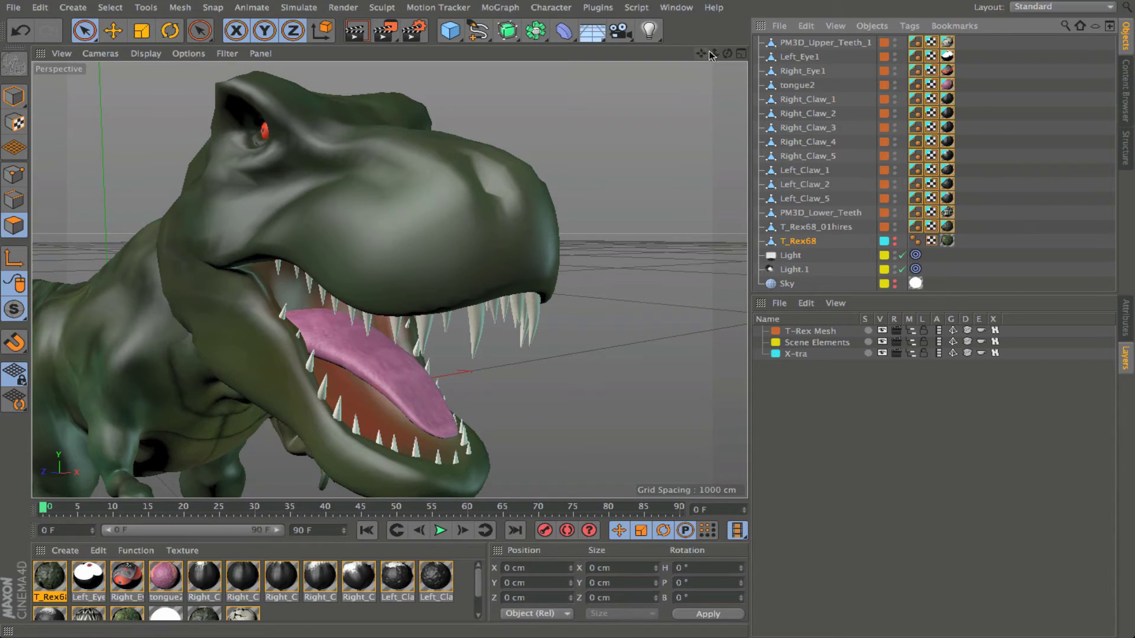
Look over the scene file commands and the list of available export formats
{"action": "mouse_move", "coordinate": [714, 53]}
{"action": "left_mouse_down"}
{"action": "mouse_move", "coordinate": [768, 59]}
{"action": "mouse_move", "coordinate": [729, 54]}
{"action": "left_mouse_up"}
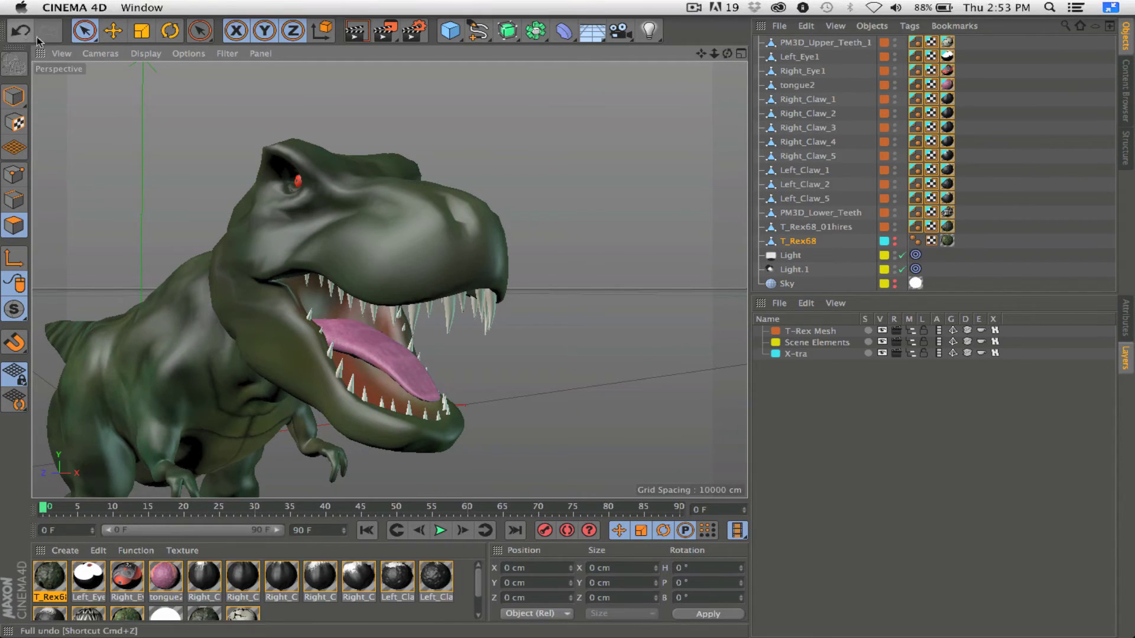
{"action": "left_click", "coordinate": [12, 8]}
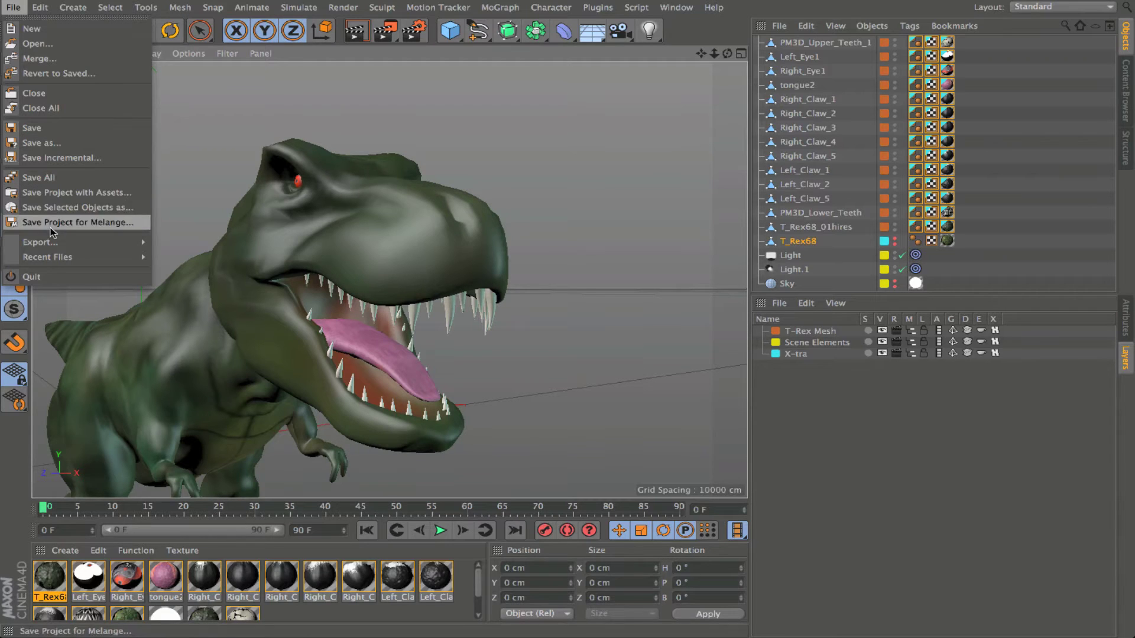
{"action": "mouse_move", "coordinate": [51, 243]}
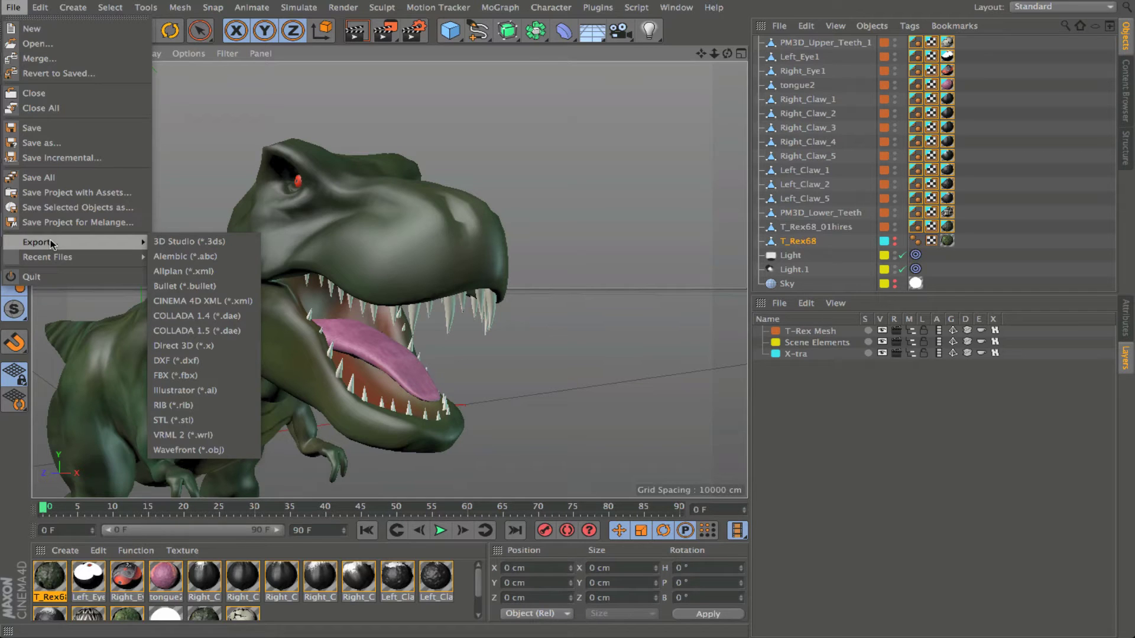
View the project settings and the Key Interpolation options, including the available interpolation types
{"action": "mouse_move", "coordinate": [39, 7]}
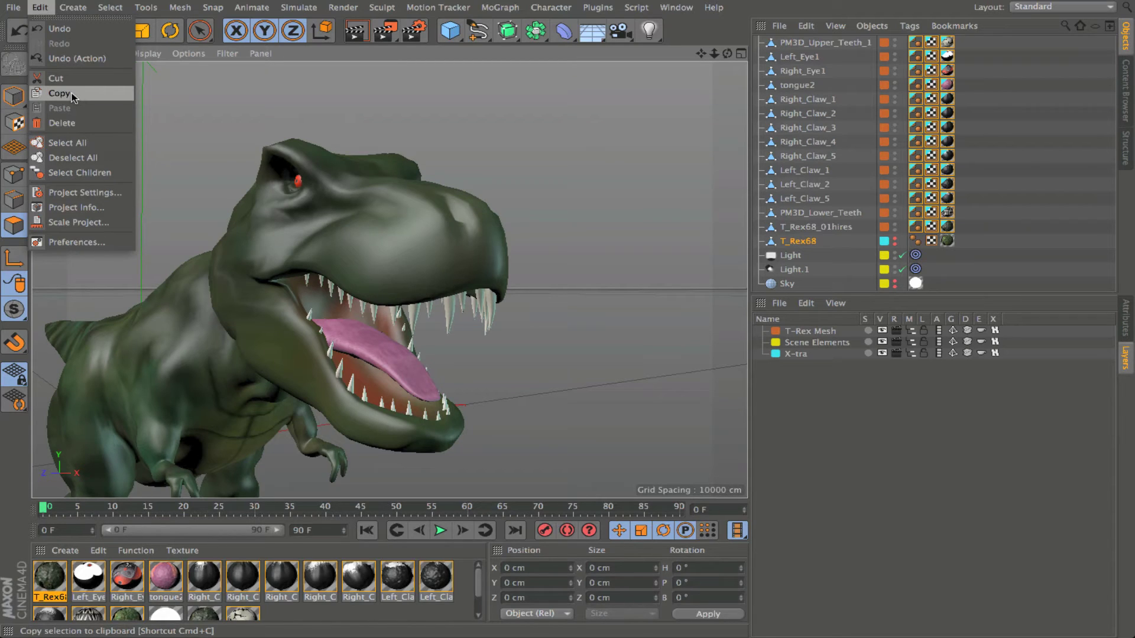
{"action": "left_click", "coordinate": [82, 193]}
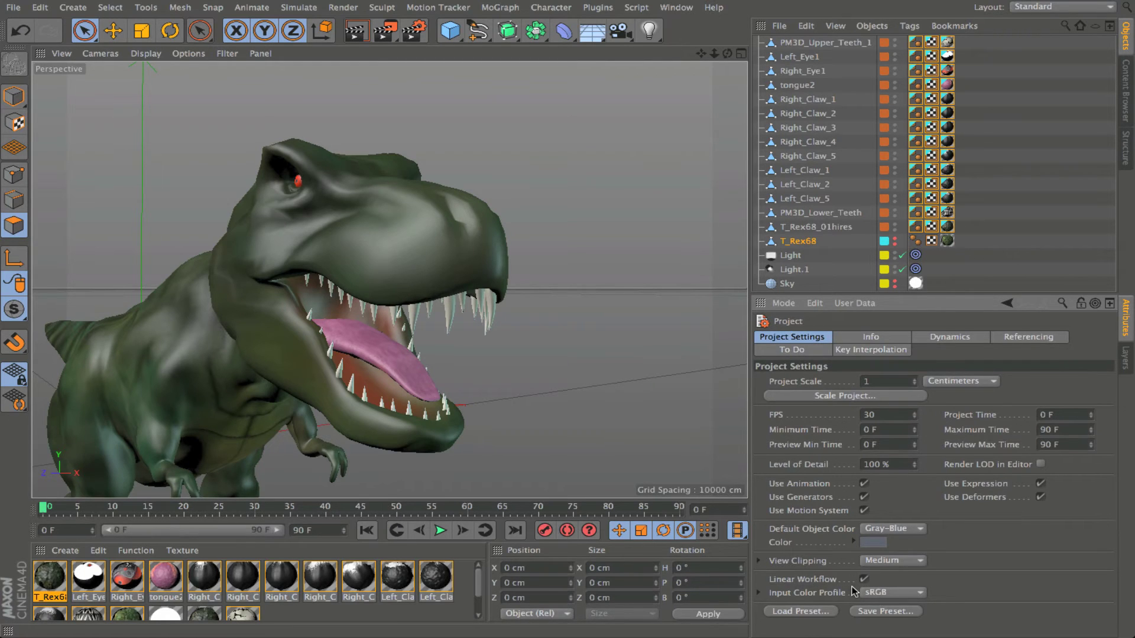
{"action": "left_click", "coordinate": [865, 338]}
{"action": "left_click", "coordinate": [866, 350]}
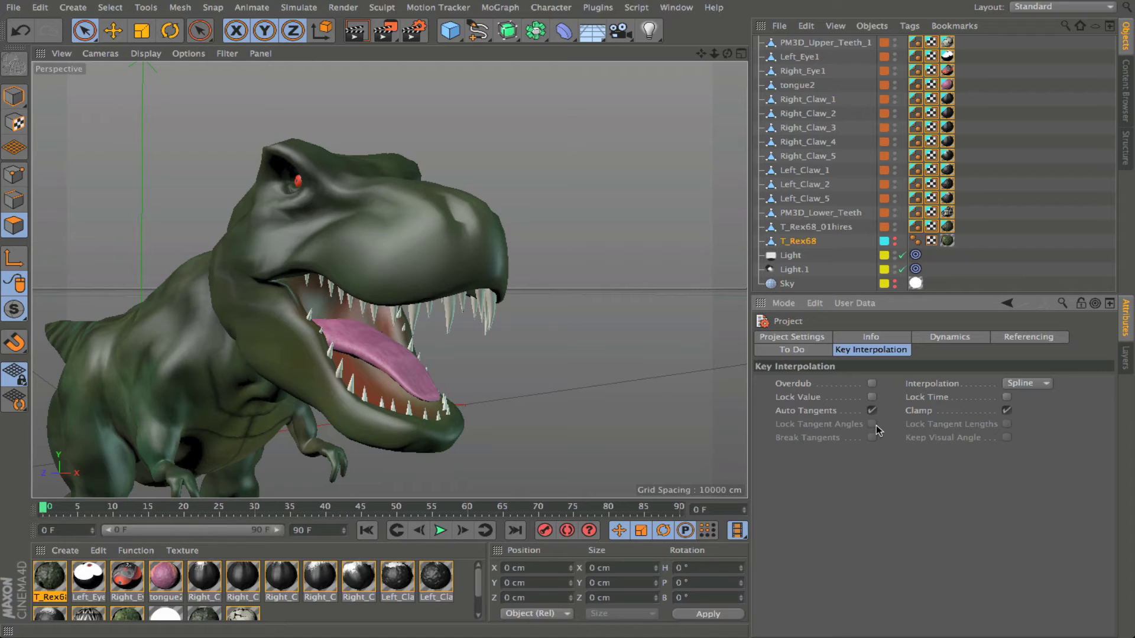
{"action": "left_click", "coordinate": [1027, 383]}
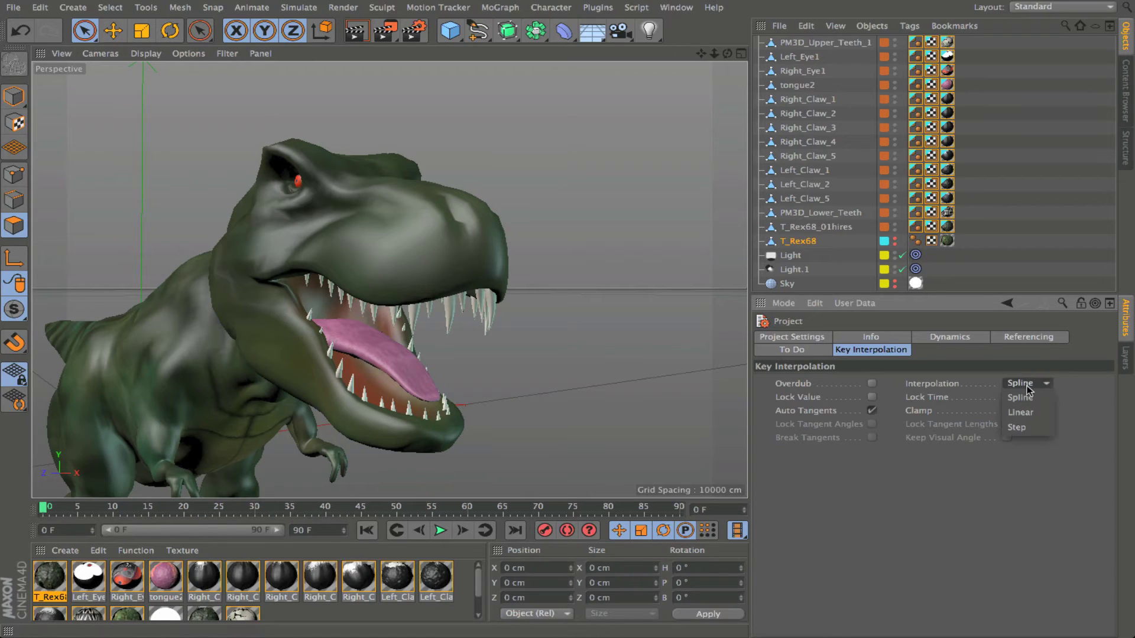
{"action": "left_click", "coordinate": [1079, 389]}
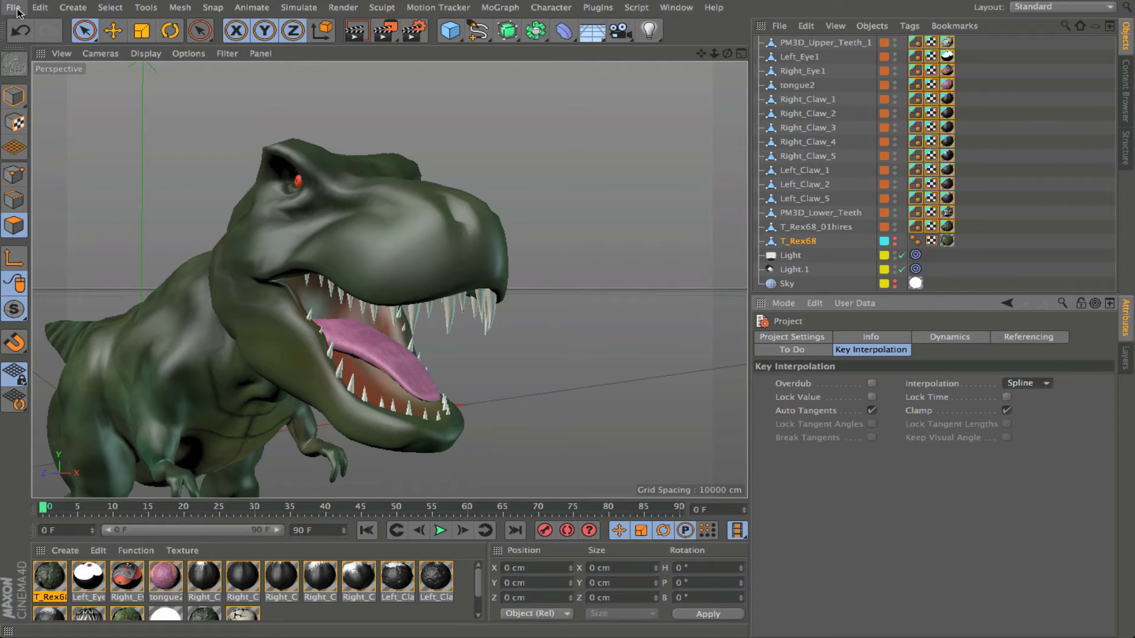
Open the application preferences and view the Renderer settings with the CineMan and Team Render pages
{"action": "left_click", "coordinate": [40, 8]}
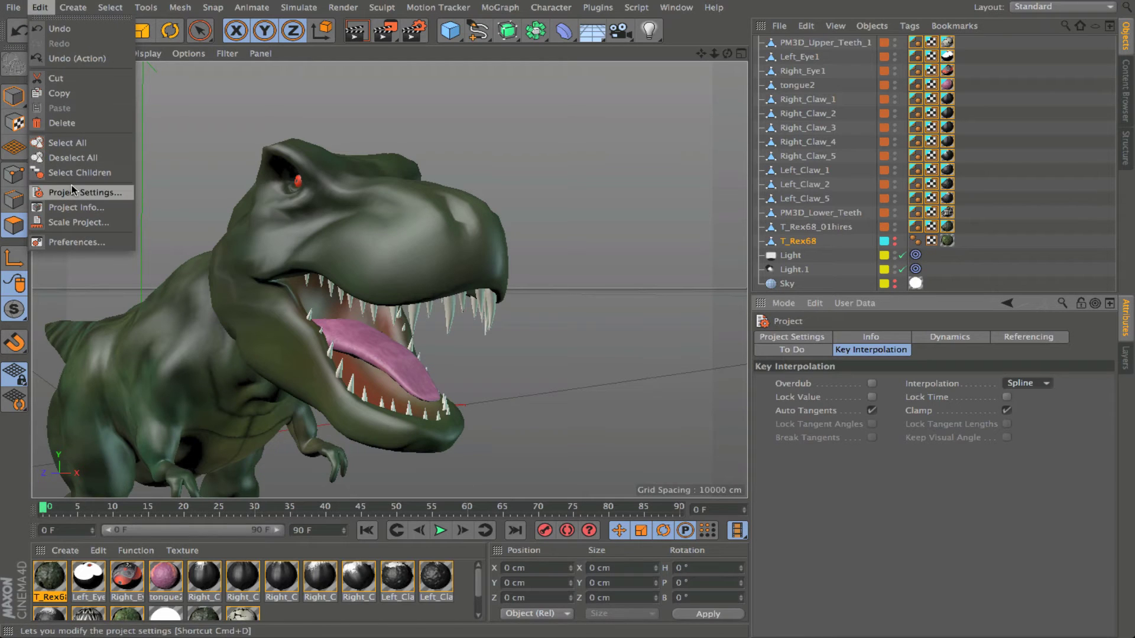
{"action": "left_click", "coordinate": [76, 243]}
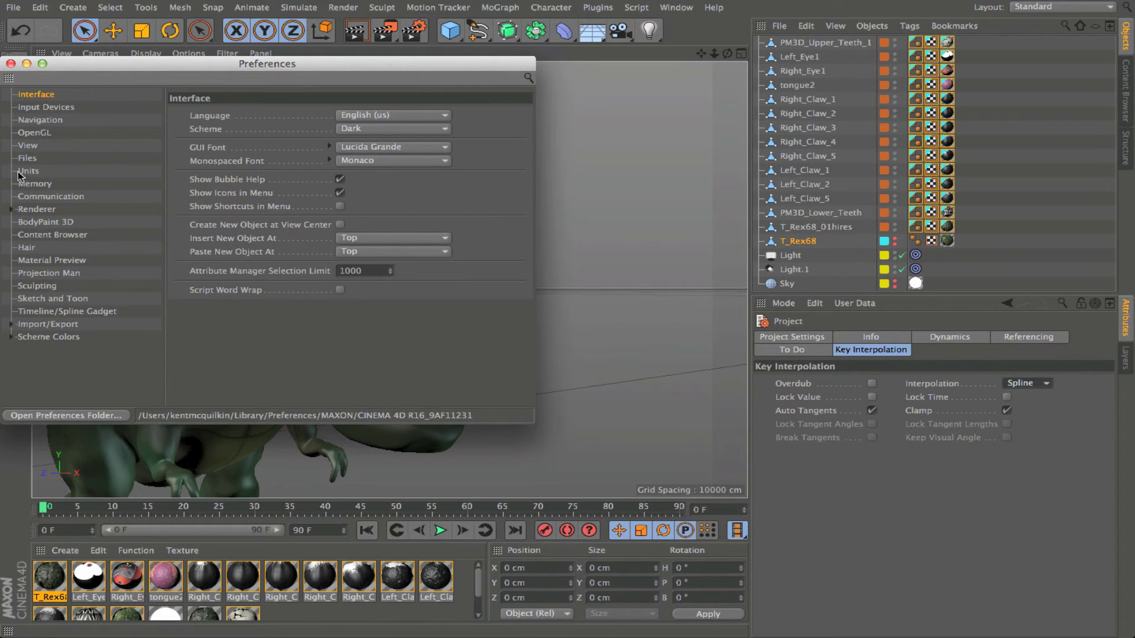
{"action": "left_click", "coordinate": [45, 210]}
{"action": "left_click", "coordinate": [11, 210]}
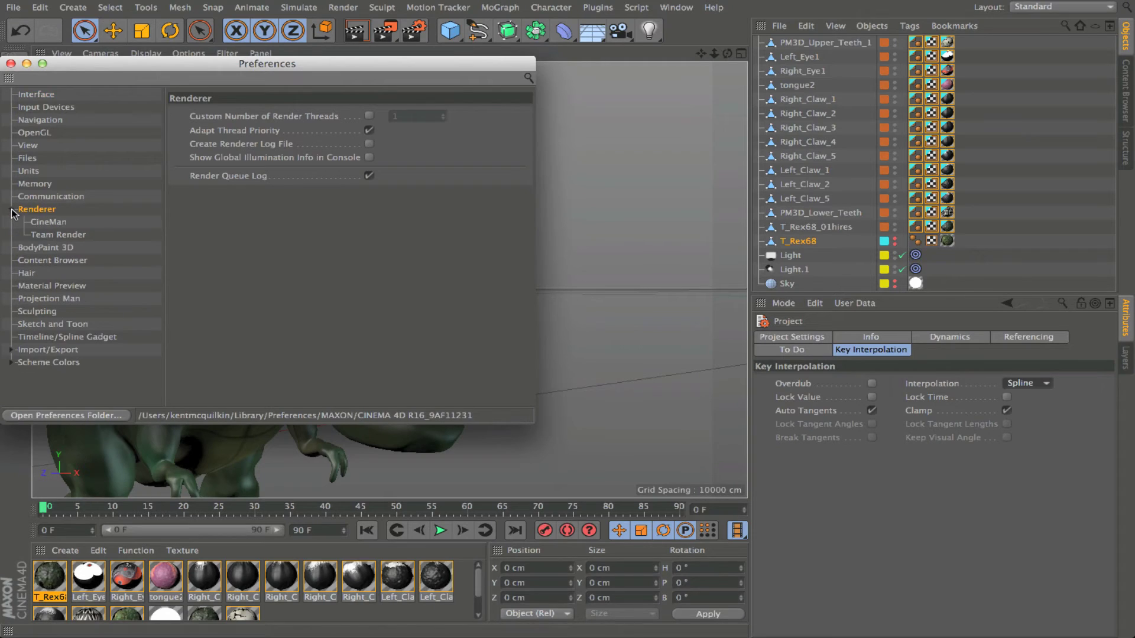
{"action": "left_click", "coordinate": [42, 223]}
{"action": "left_click", "coordinate": [48, 235]}
{"action": "left_click", "coordinate": [47, 222]}
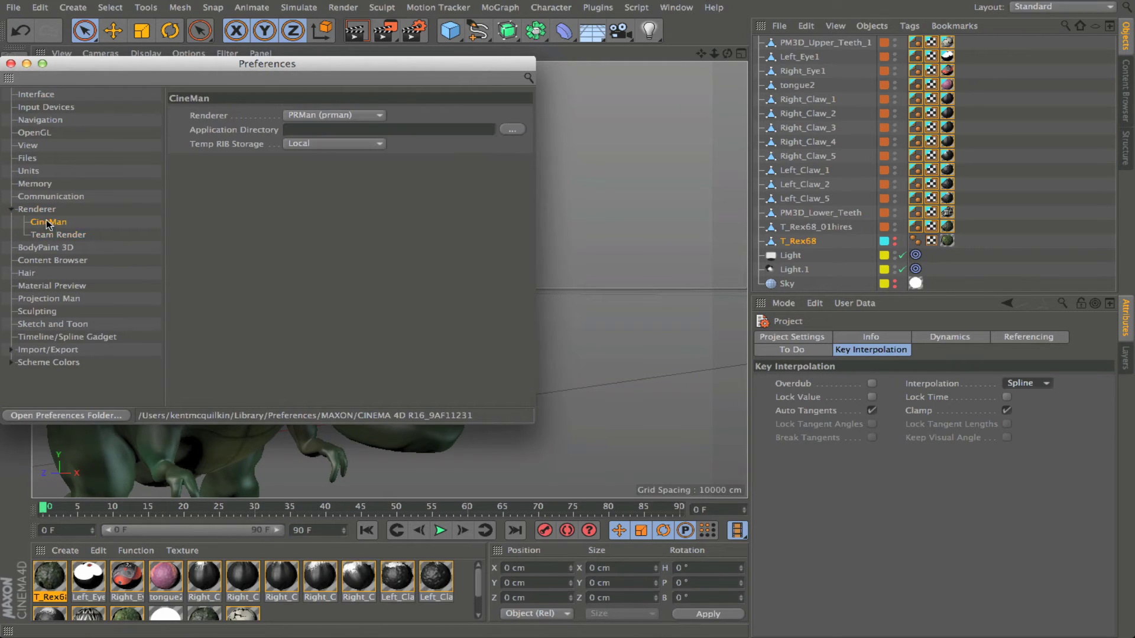
{"action": "left_click", "coordinate": [44, 210]}
{"action": "left_click", "coordinate": [54, 235]}
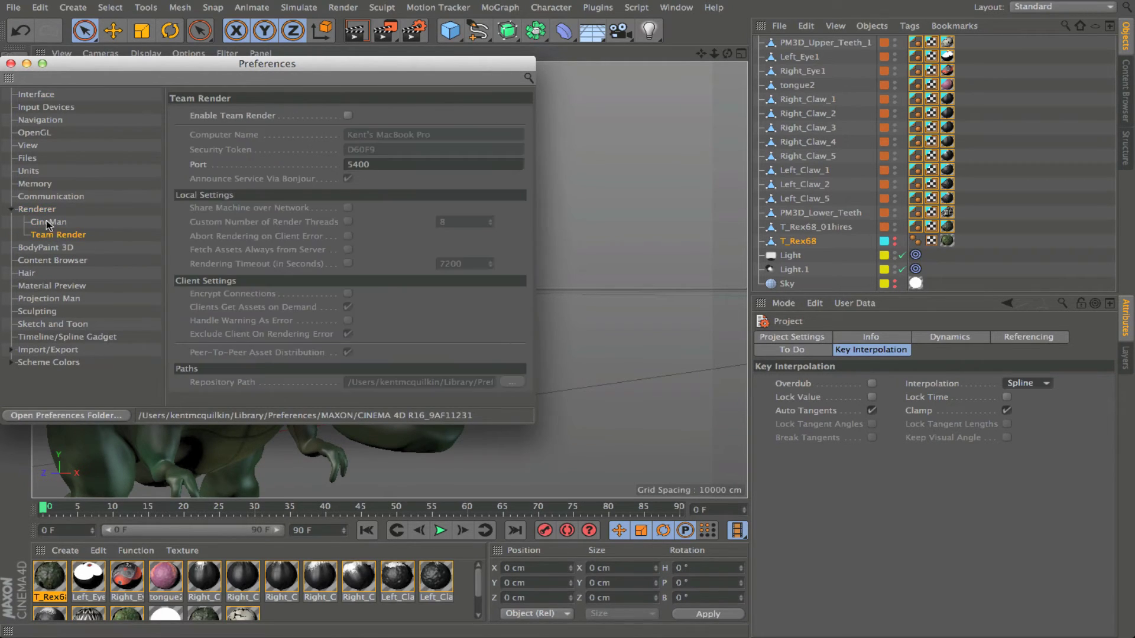
{"action": "left_click", "coordinate": [11, 209]}
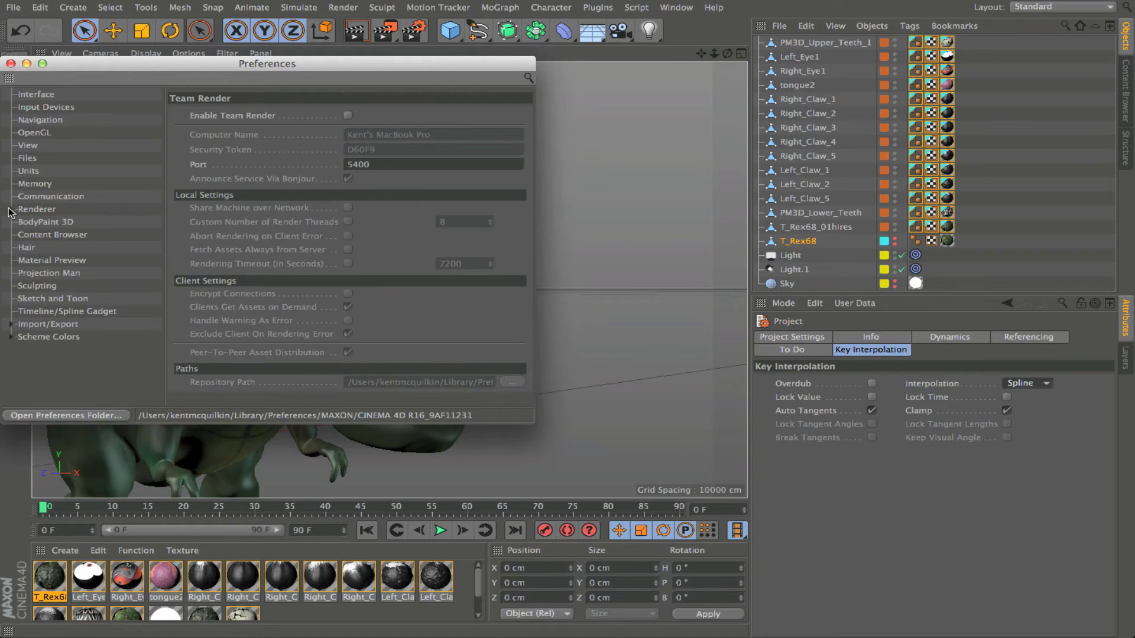
View the Memory, Projection Man and Navigation pages of the preferences
{"action": "left_click", "coordinate": [36, 185]}
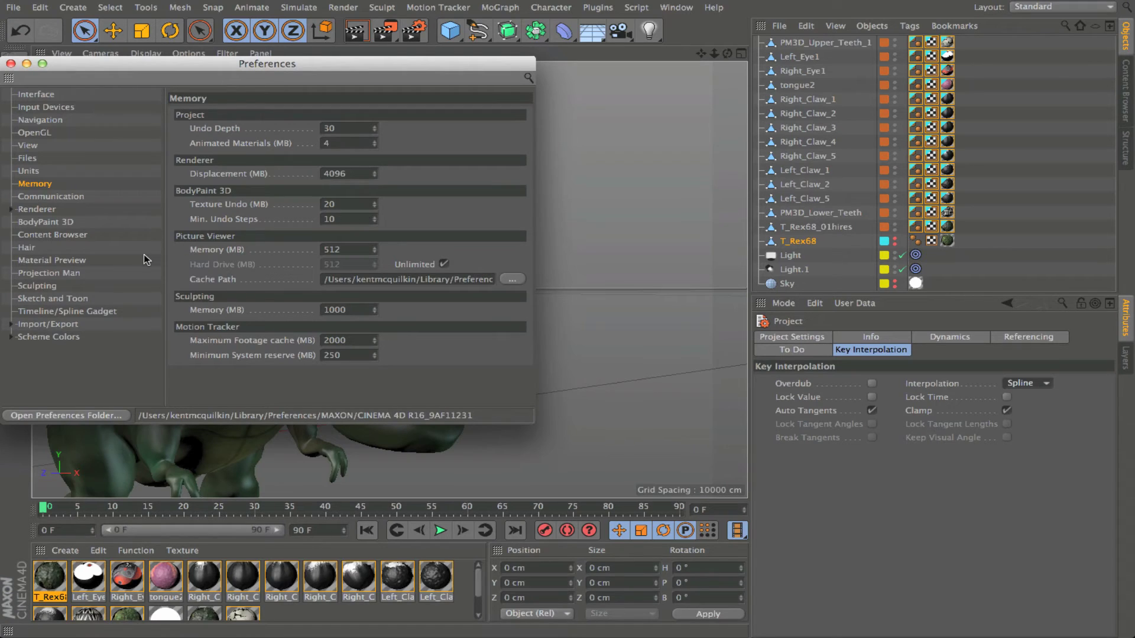
{"action": "left_click", "coordinate": [65, 274]}
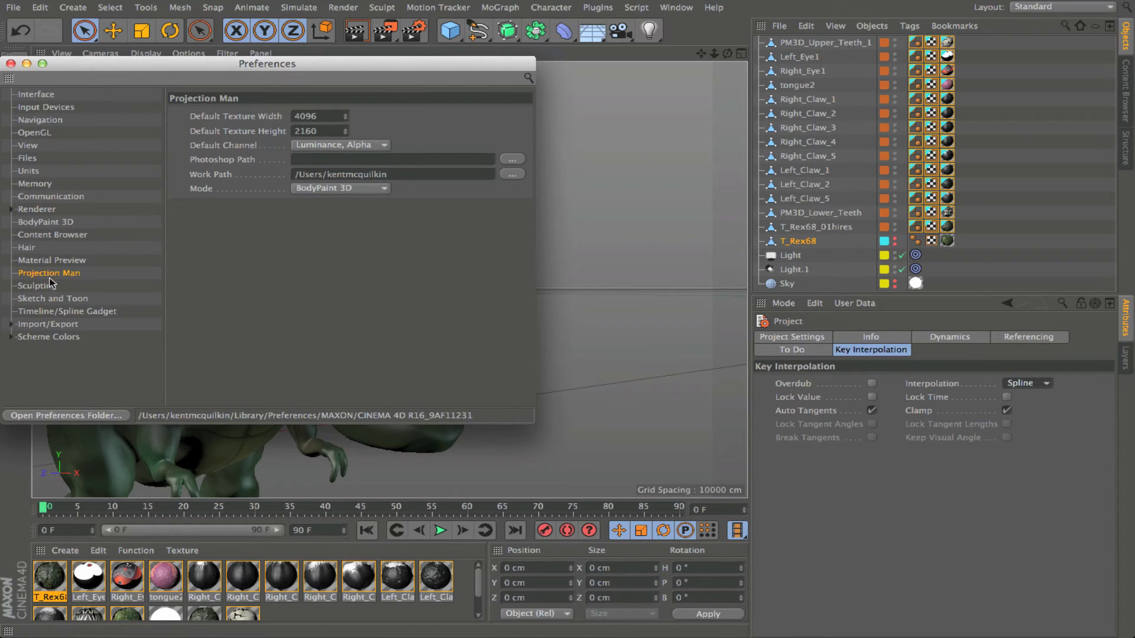
{"action": "left_click", "coordinate": [38, 120]}
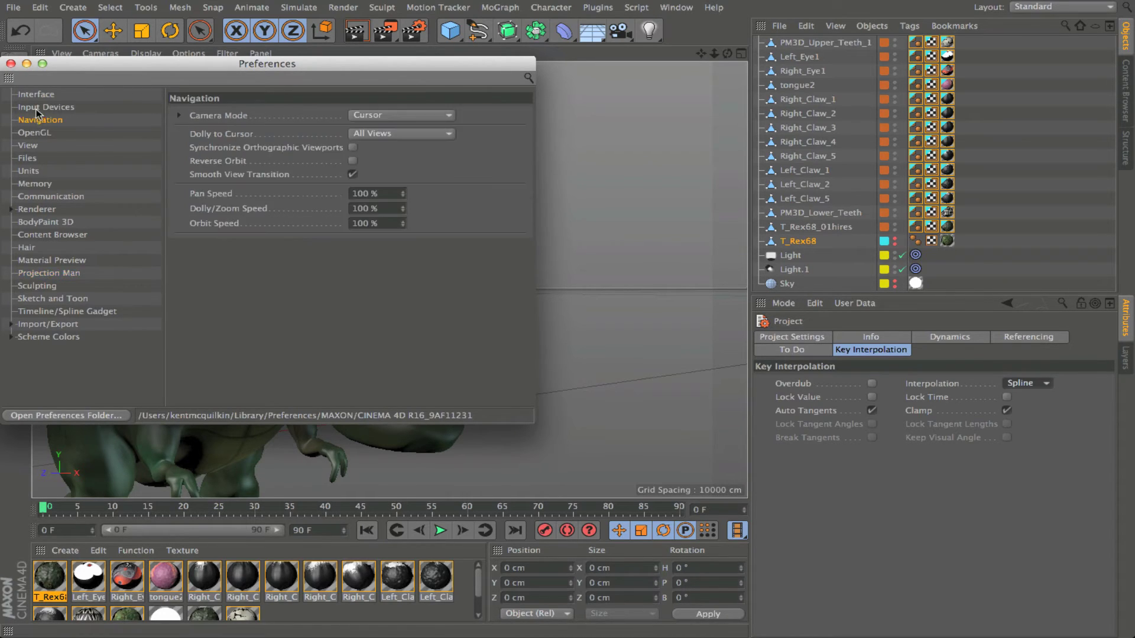
View the Input Devices page of the preferences and close the preferences window
{"action": "left_click", "coordinate": [38, 108]}
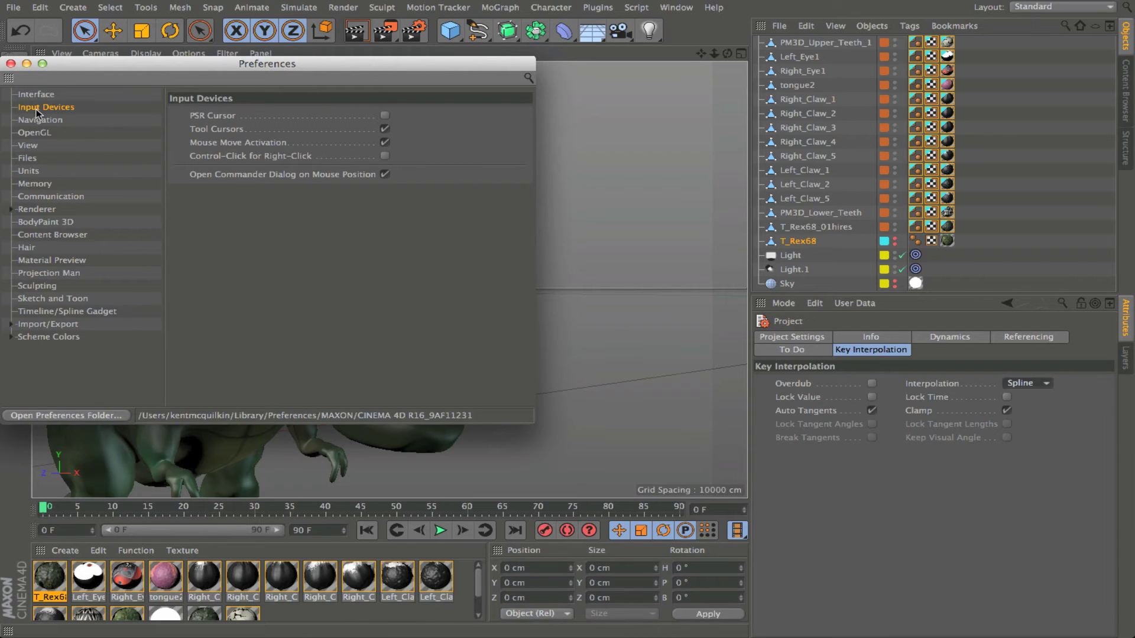
{"action": "left_click", "coordinate": [10, 63]}
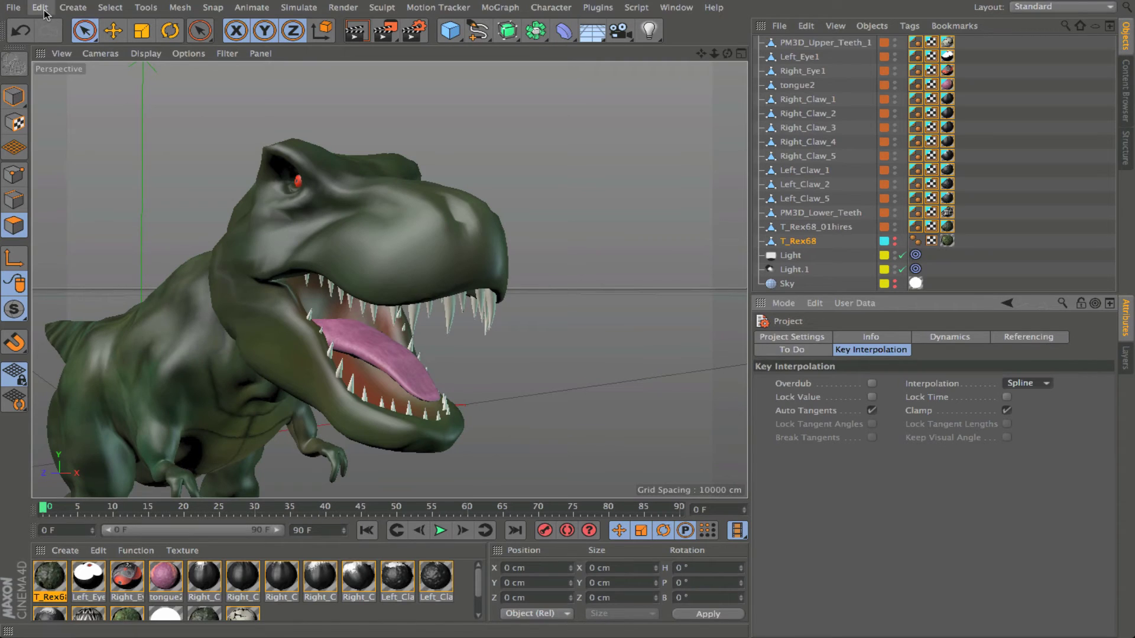
Look over the object creation commands, including the Modeling generators and the camera types
{"action": "left_click", "coordinate": [66, 8]}
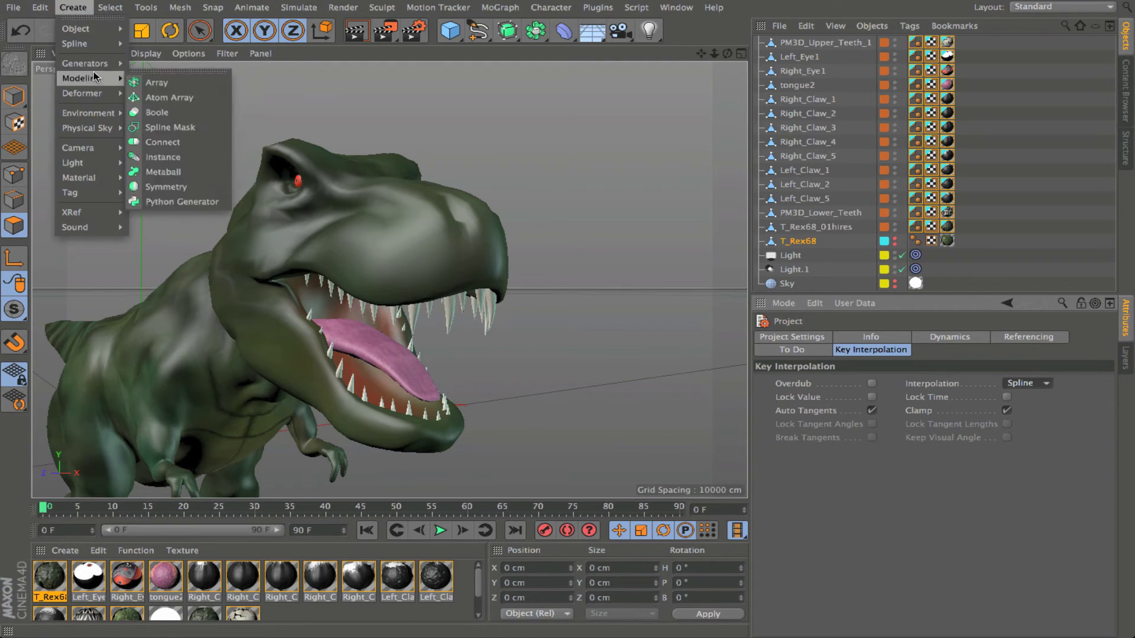
{"action": "mouse_move", "coordinate": [88, 150]}
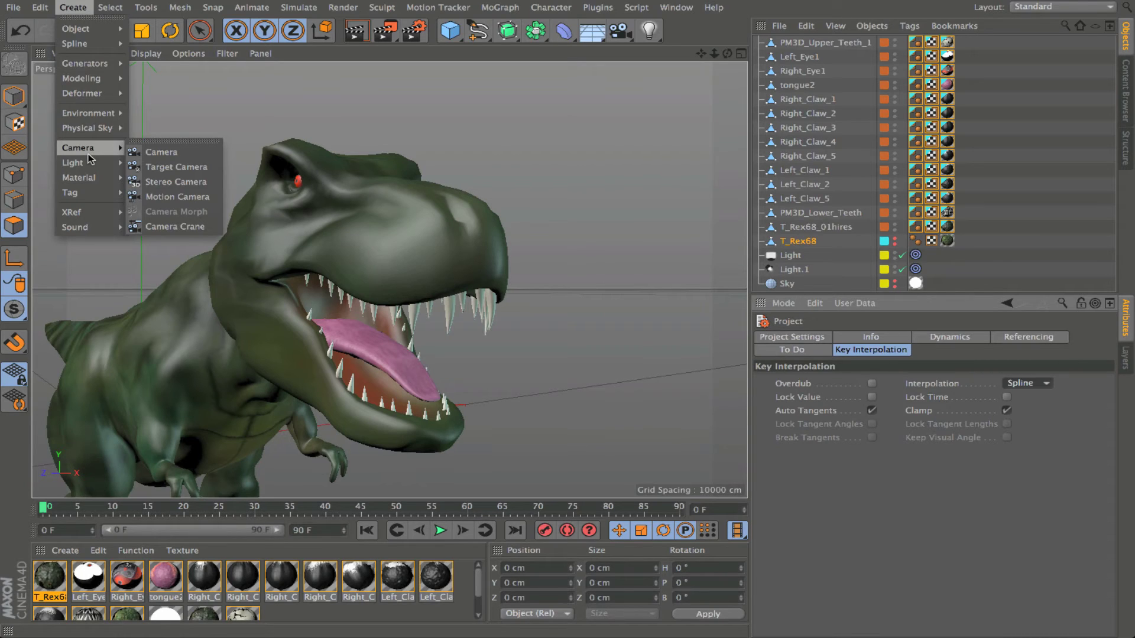
{"action": "mouse_move", "coordinate": [104, 36]}
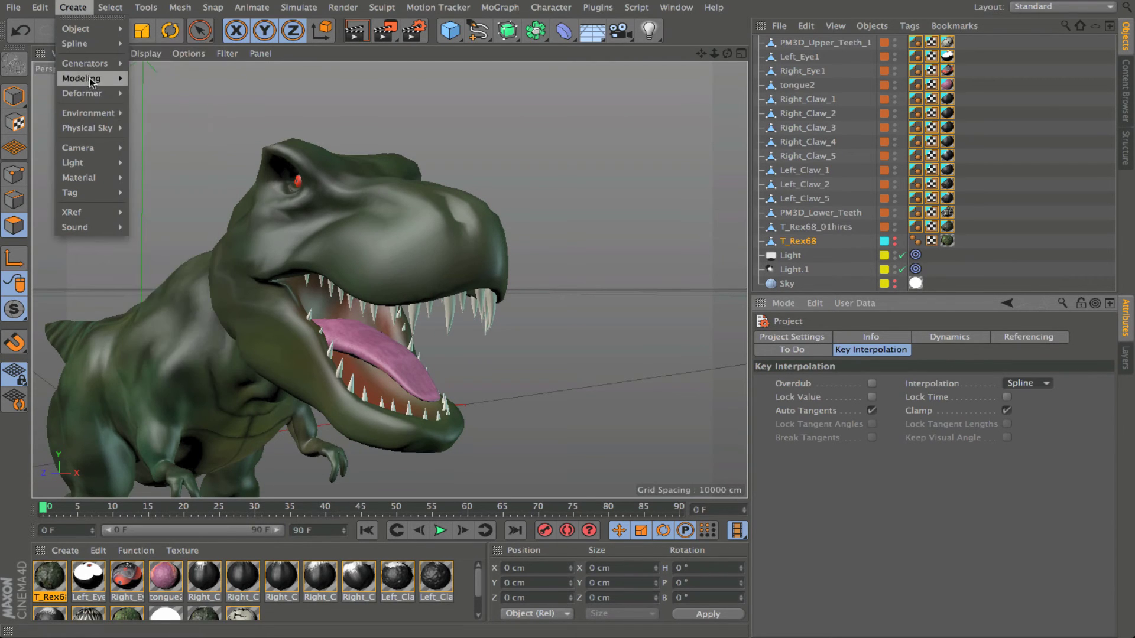
{"action": "mouse_move", "coordinate": [89, 115]}
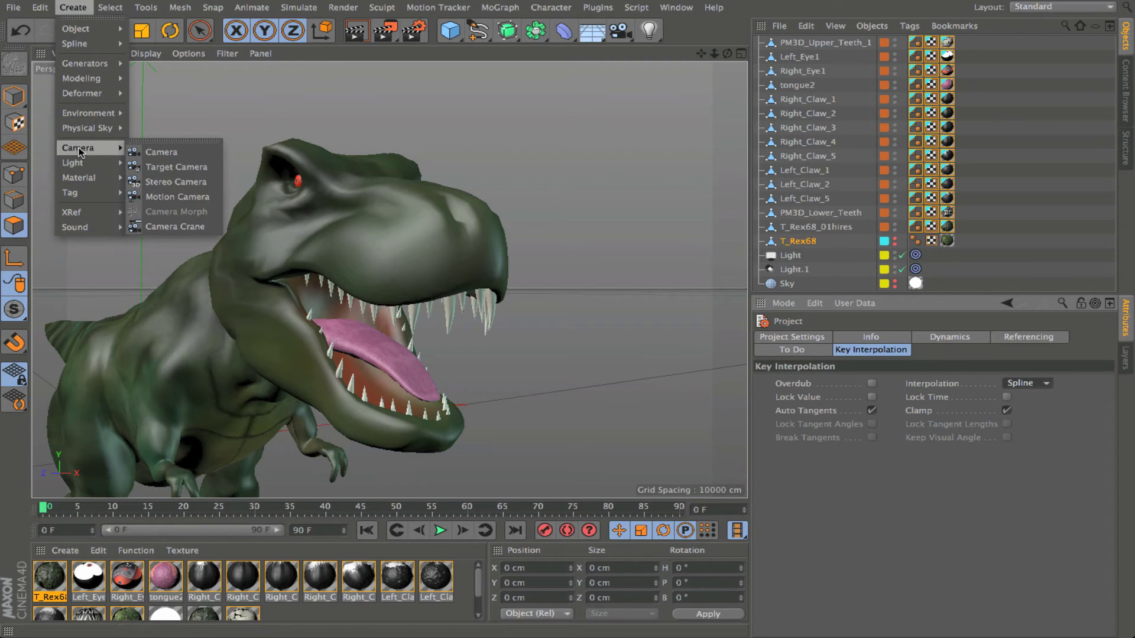
Look over the selection commands and the general tools, including Virtual Walkthrough and the Lighting Tool
{"action": "mouse_move", "coordinate": [111, 9]}
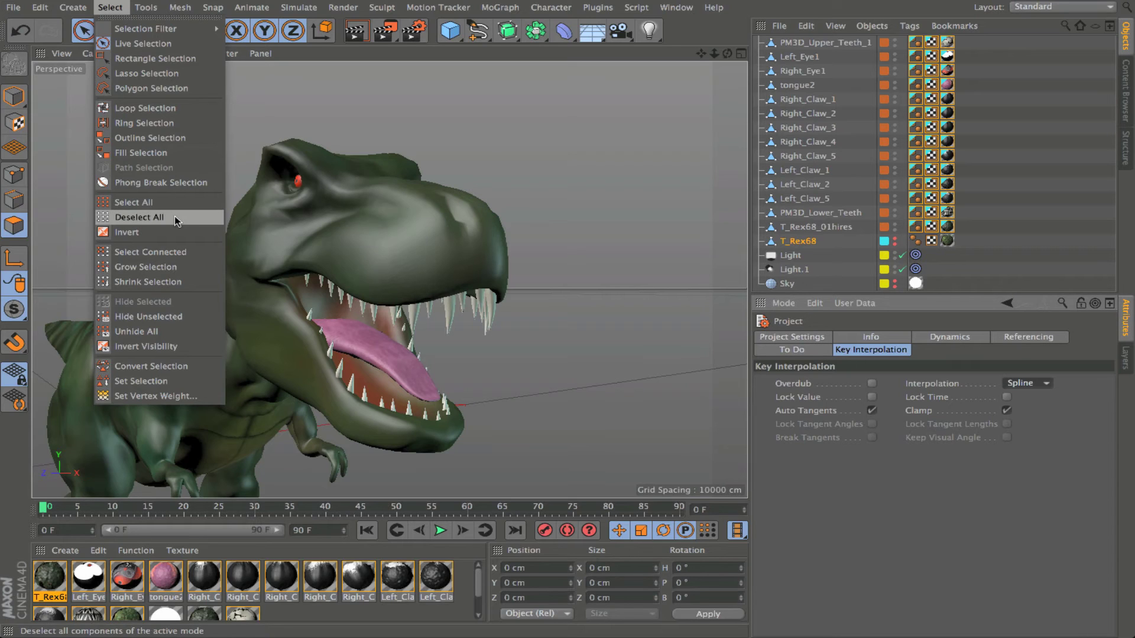
{"action": "mouse_move", "coordinate": [145, 11]}
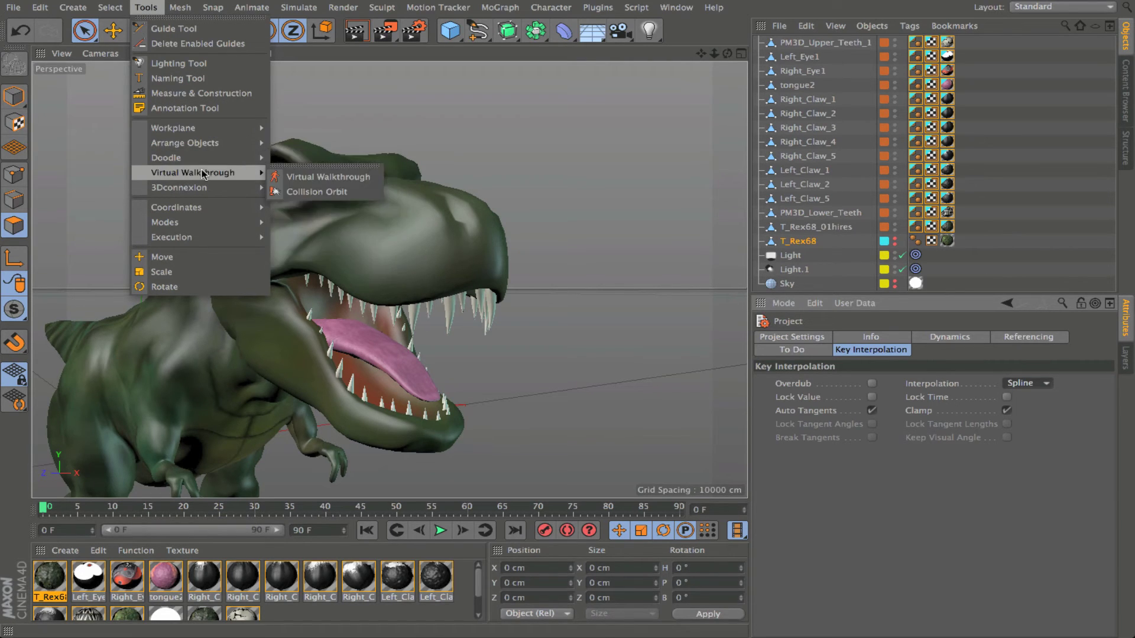
{"action": "mouse_move", "coordinate": [205, 134]}
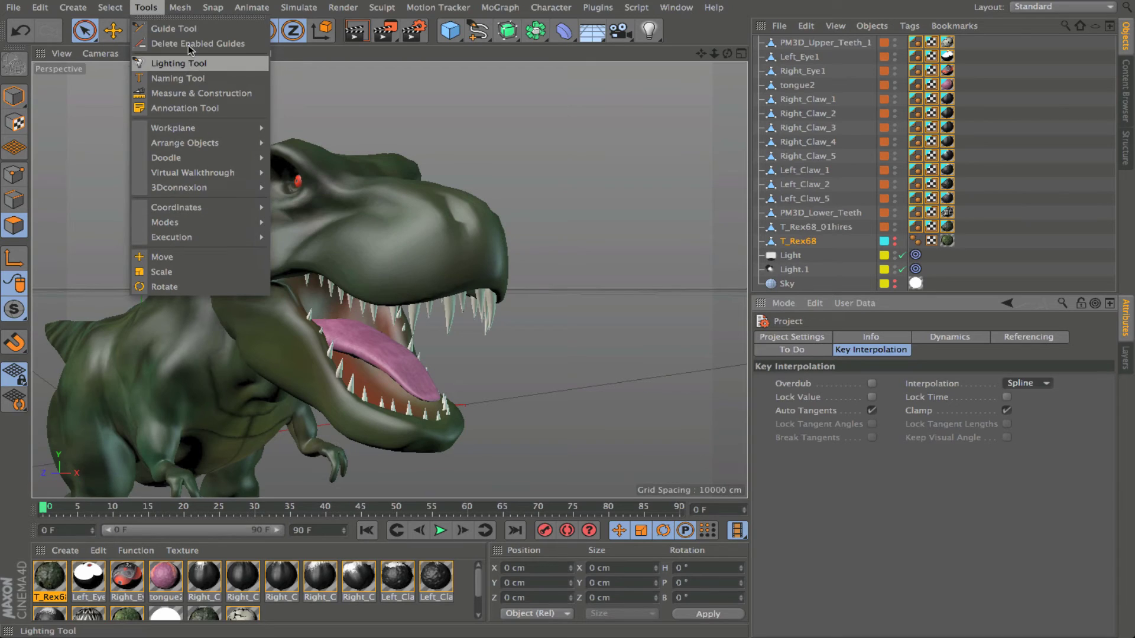
Look over the mesh editing commands, including the Normals commands and the Transform Tools
{"action": "mouse_move", "coordinate": [184, 12]}
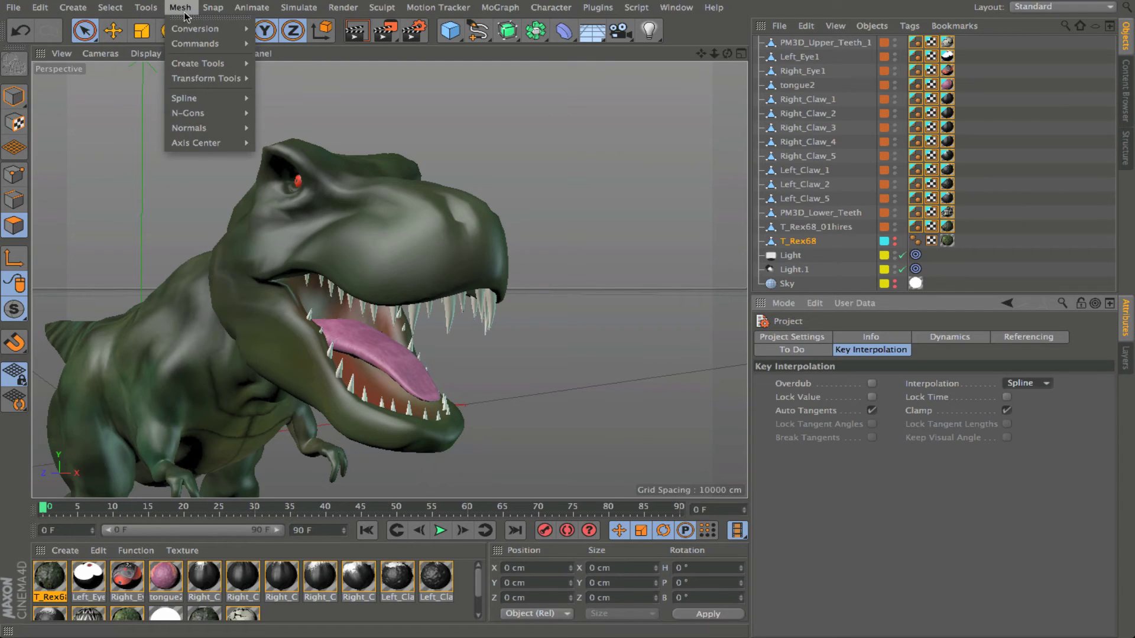
{"action": "mouse_move", "coordinate": [204, 97]}
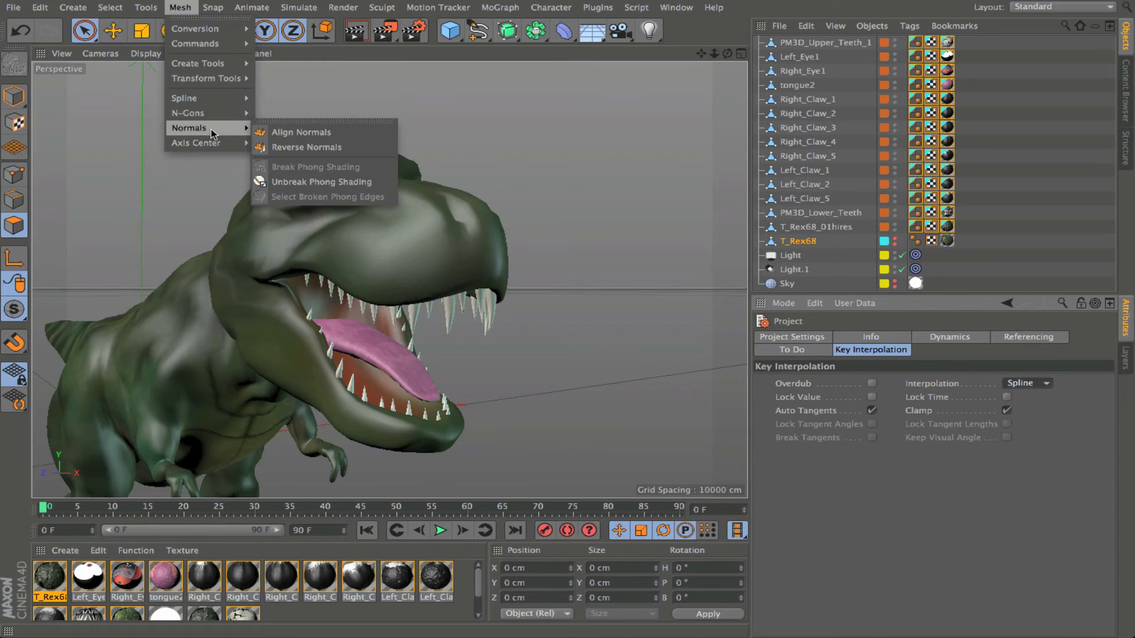
{"action": "mouse_move", "coordinate": [217, 45]}
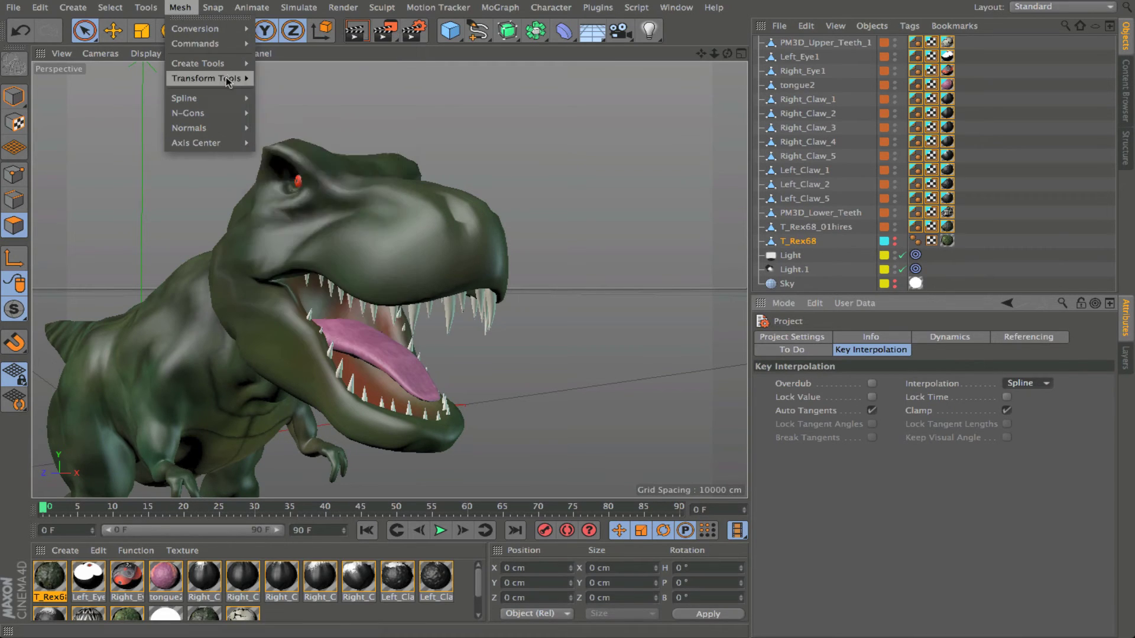
{"action": "mouse_move", "coordinate": [221, 70]}
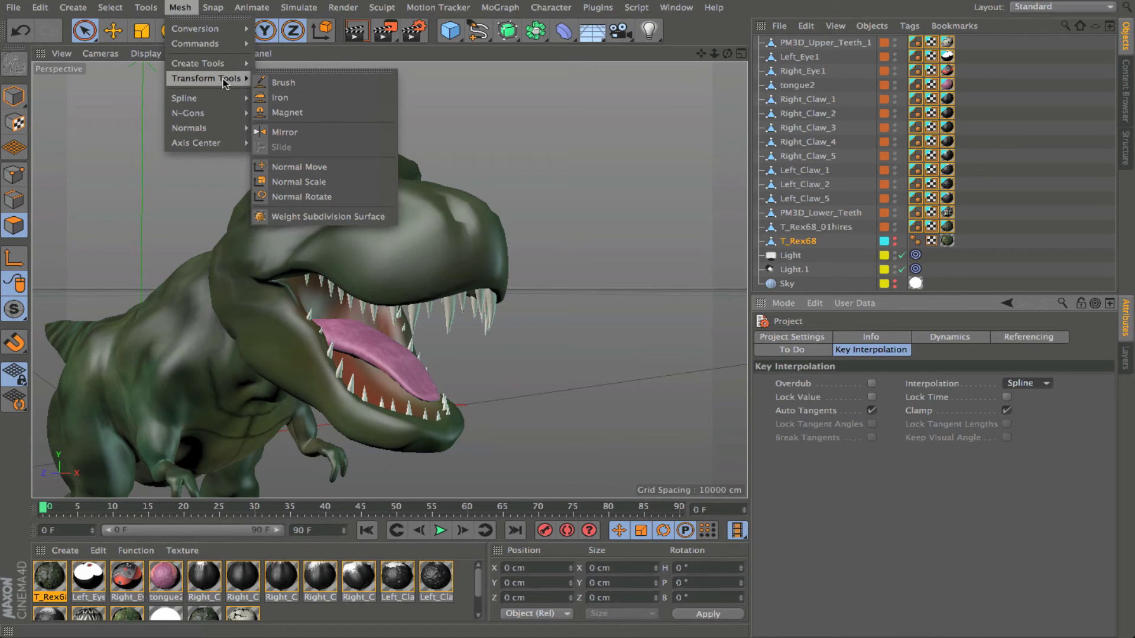
Look over the animation commands and the simulation commands, including Particles and Thinking Particles
{"action": "mouse_move", "coordinate": [219, 12]}
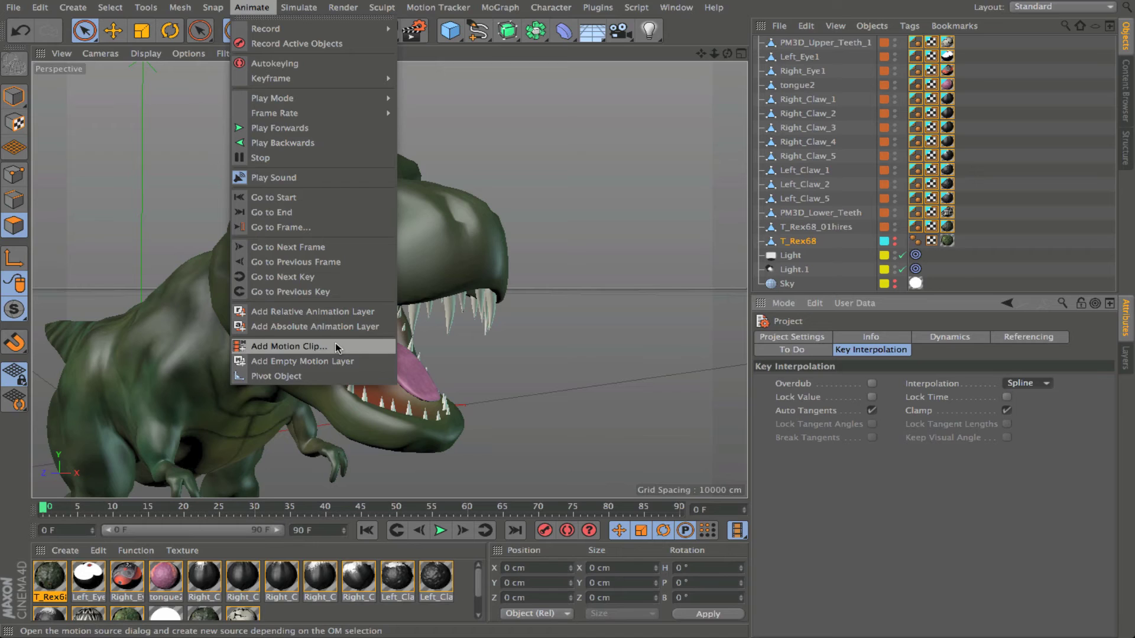
{"action": "mouse_move", "coordinate": [308, 11]}
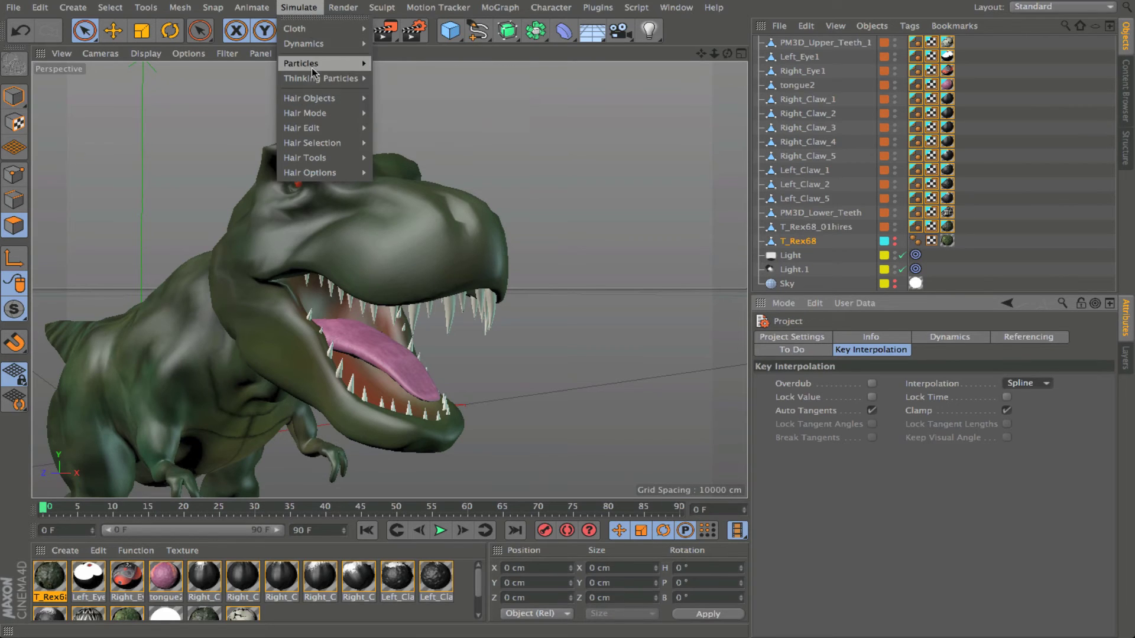
{"action": "mouse_move", "coordinate": [311, 67]}
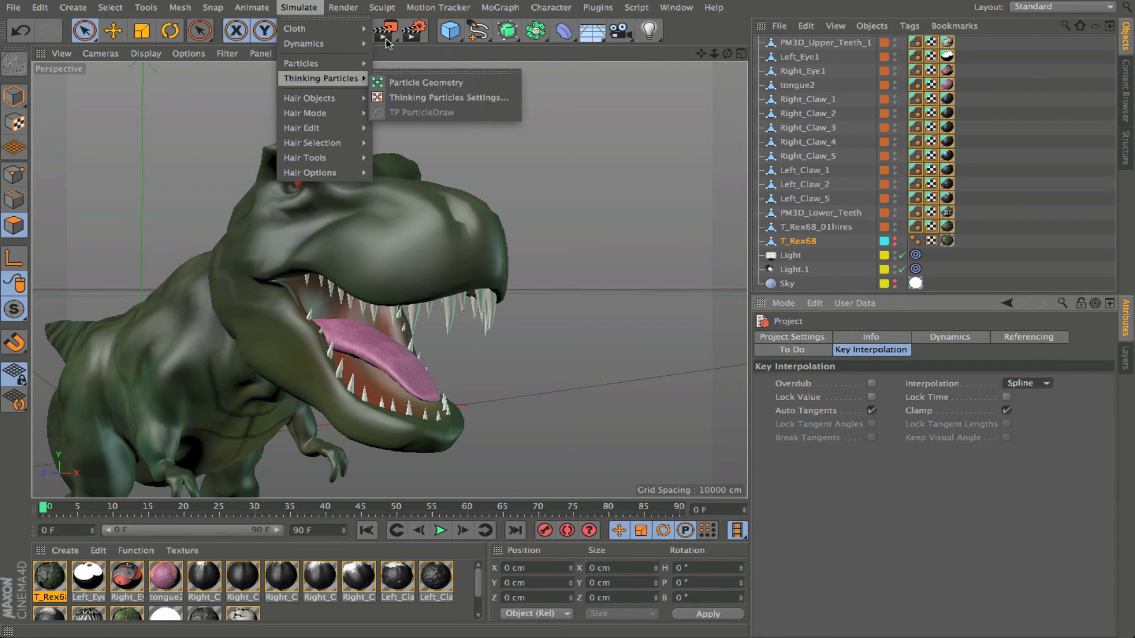
Dismiss the system update notification and look over the sculpting commands
{"action": "mouse_move", "coordinate": [349, 12]}
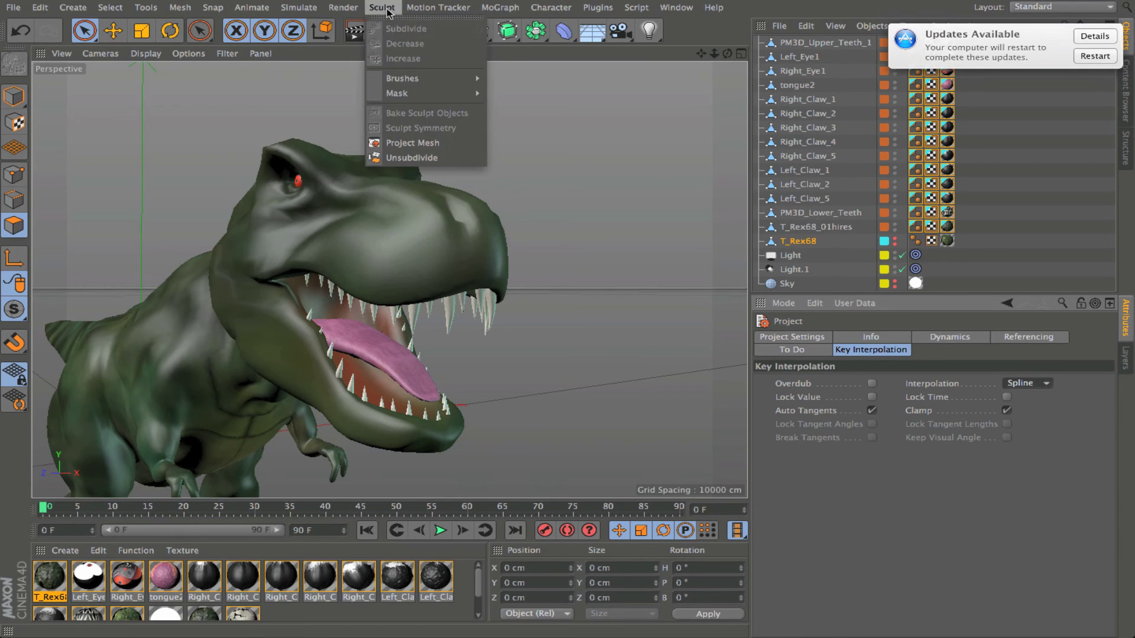
{"action": "left_click", "coordinate": [1032, 45]}
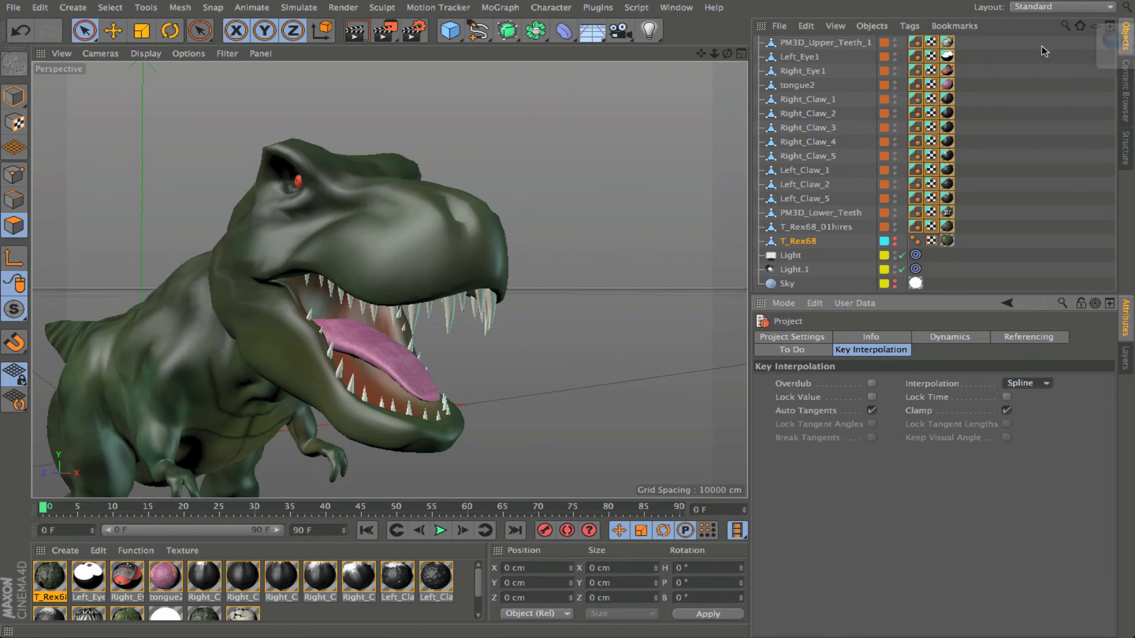
{"action": "left_click", "coordinate": [383, 7]}
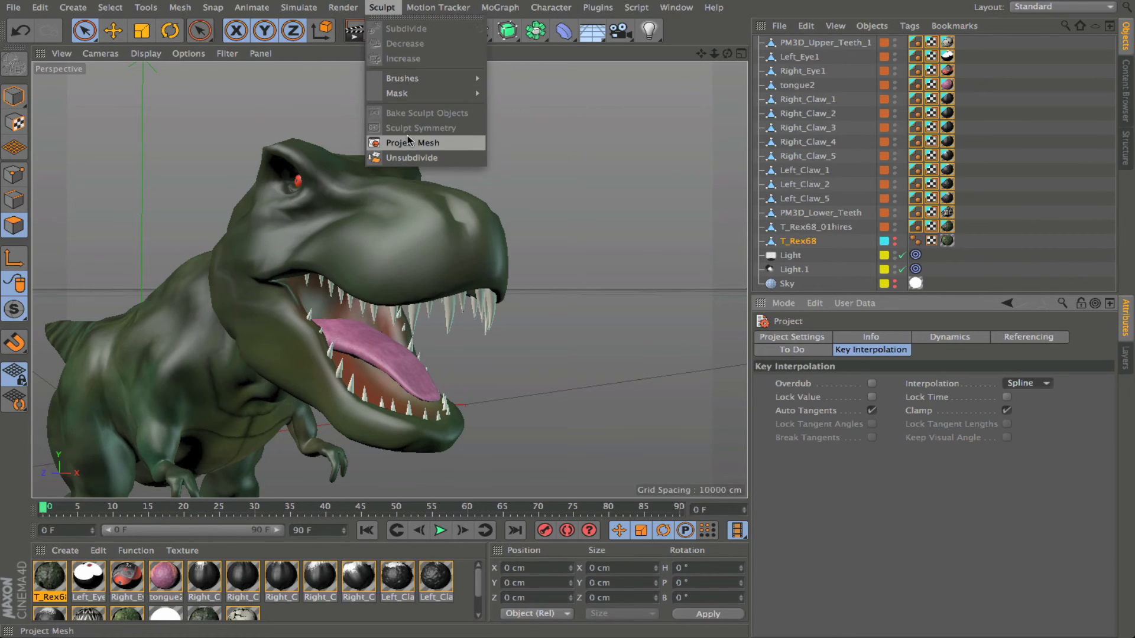
Look over the Motion Tracker commands and the MoGraph objects and clone tools
{"action": "mouse_move", "coordinate": [438, 10]}
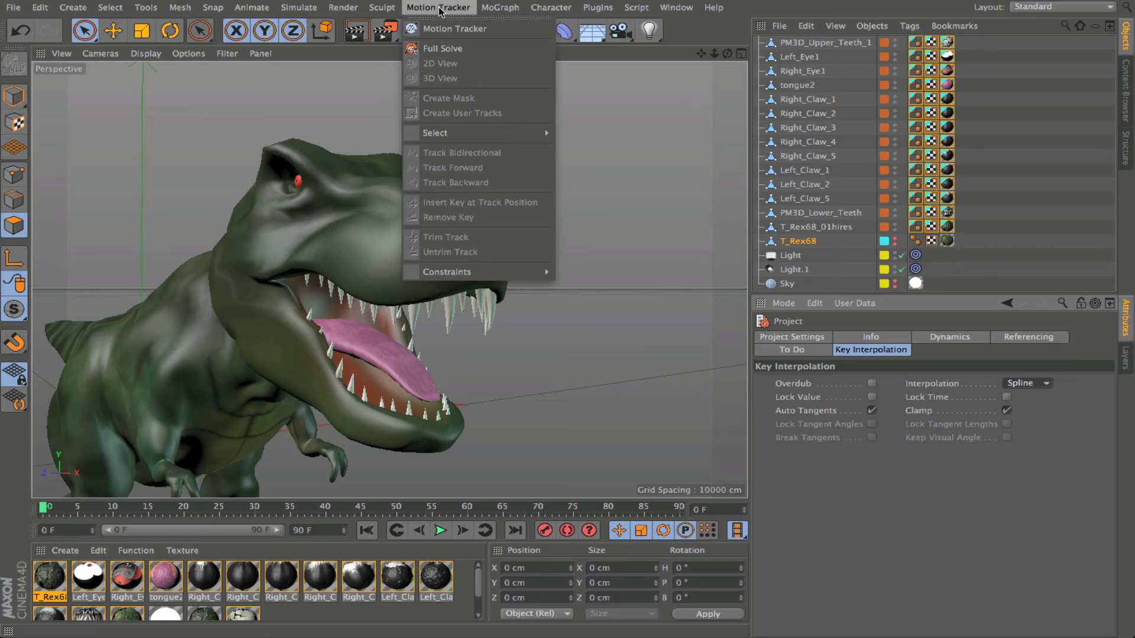
{"action": "mouse_move", "coordinate": [488, 10]}
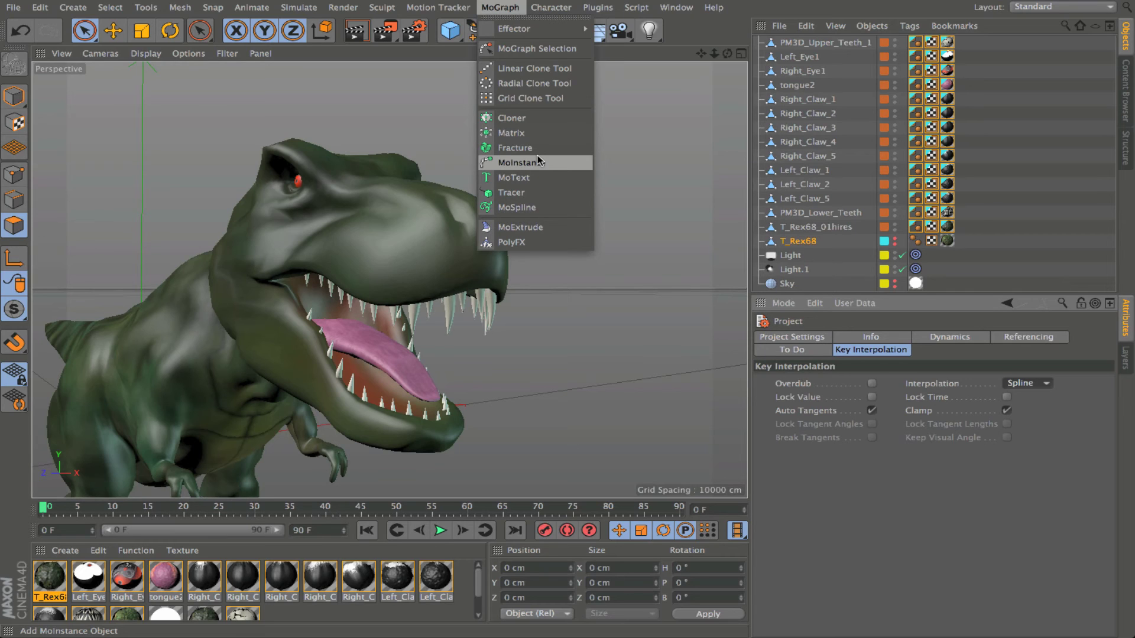
Look over the character rigging commands, including CMotion and the available character managers
{"action": "mouse_move", "coordinate": [551, 8]}
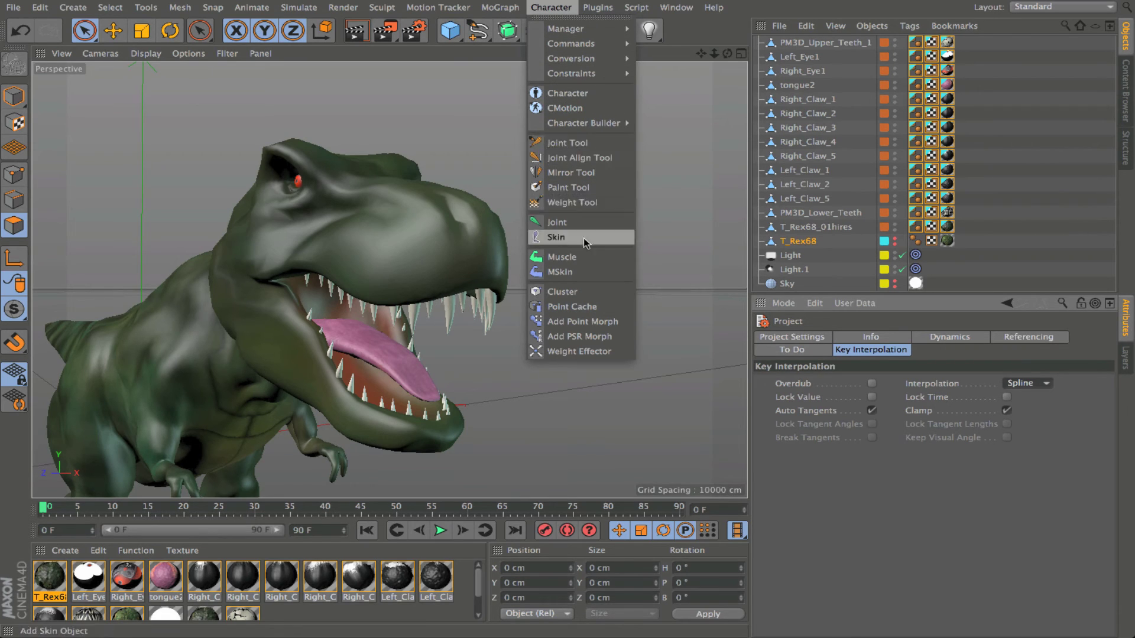
{"action": "mouse_move", "coordinate": [588, 59]}
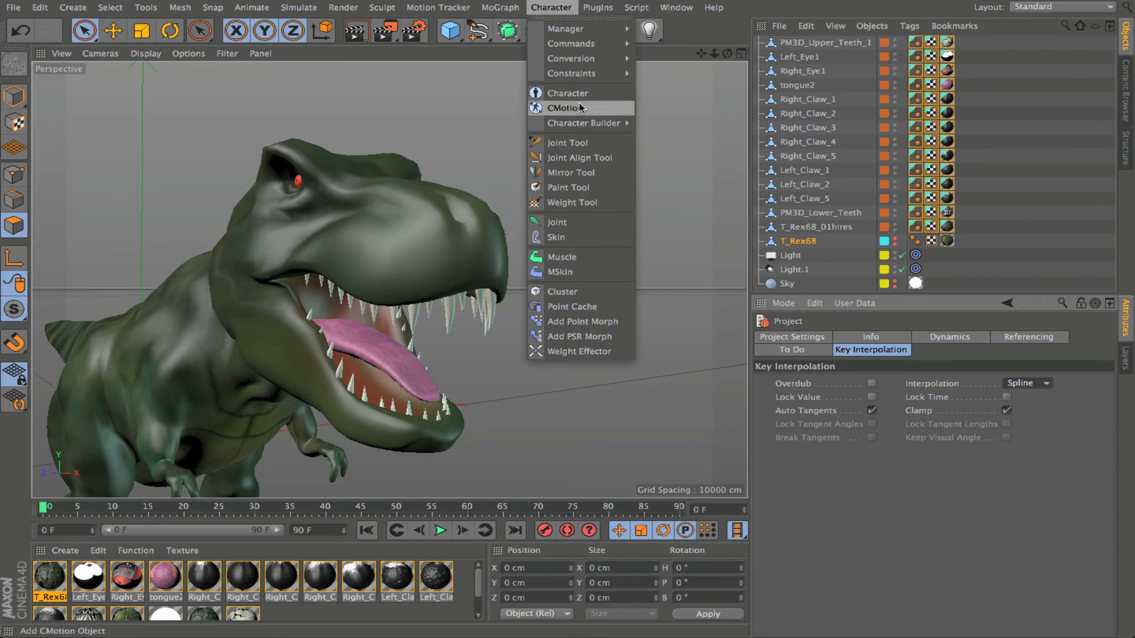
{"action": "mouse_move", "coordinate": [580, 30]}
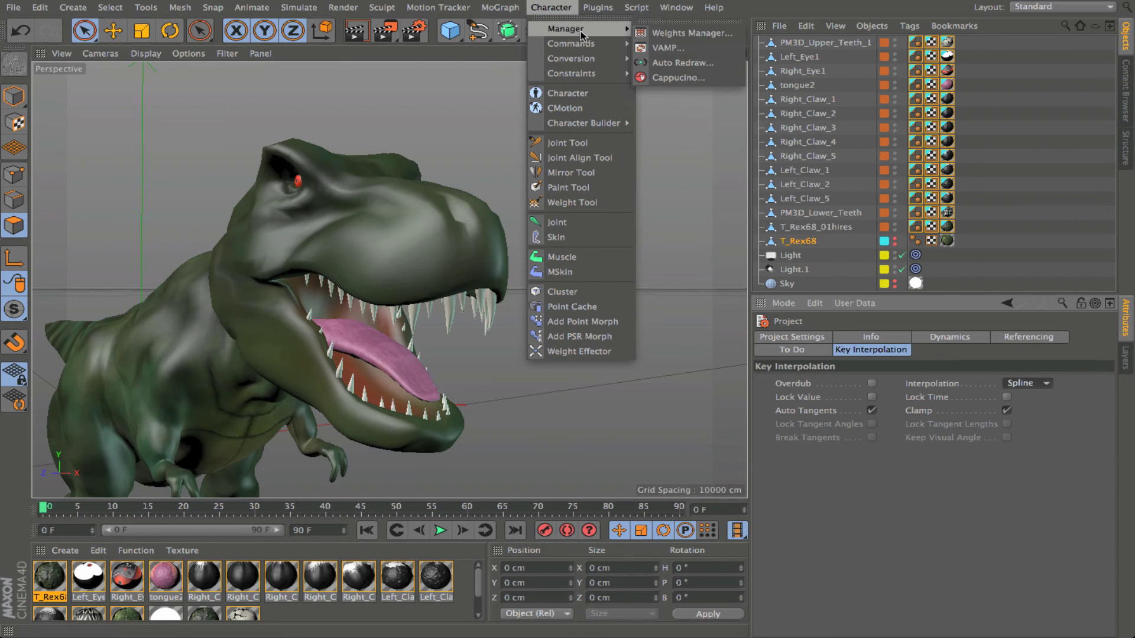
Look over the installed plugins and the scripting commands
{"action": "mouse_move", "coordinate": [604, 11]}
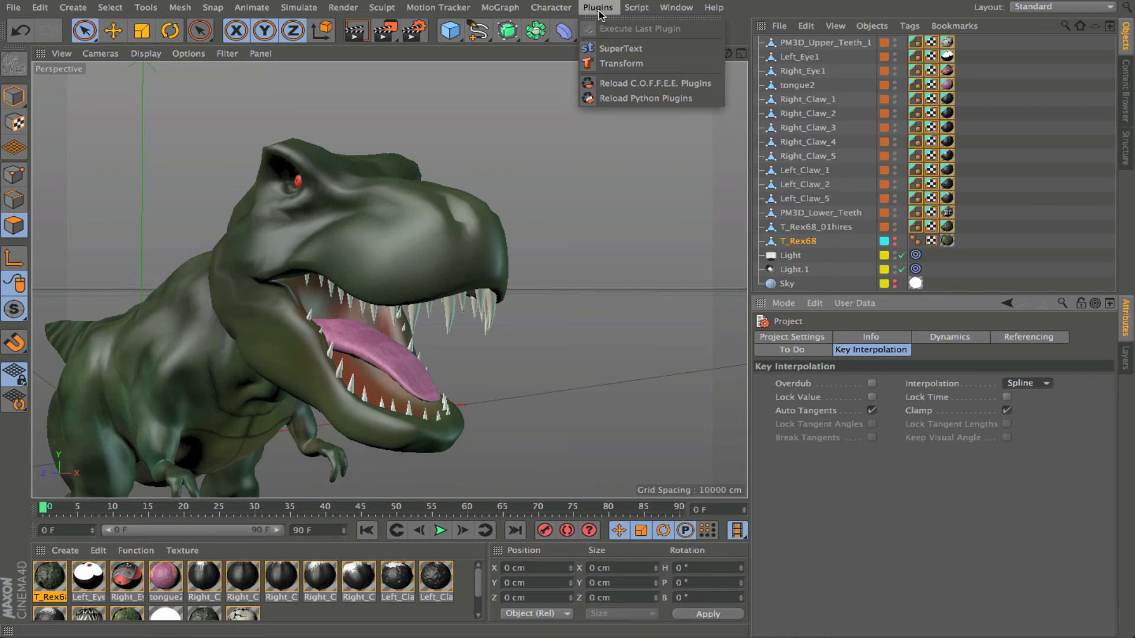
{"action": "mouse_move", "coordinate": [641, 7]}
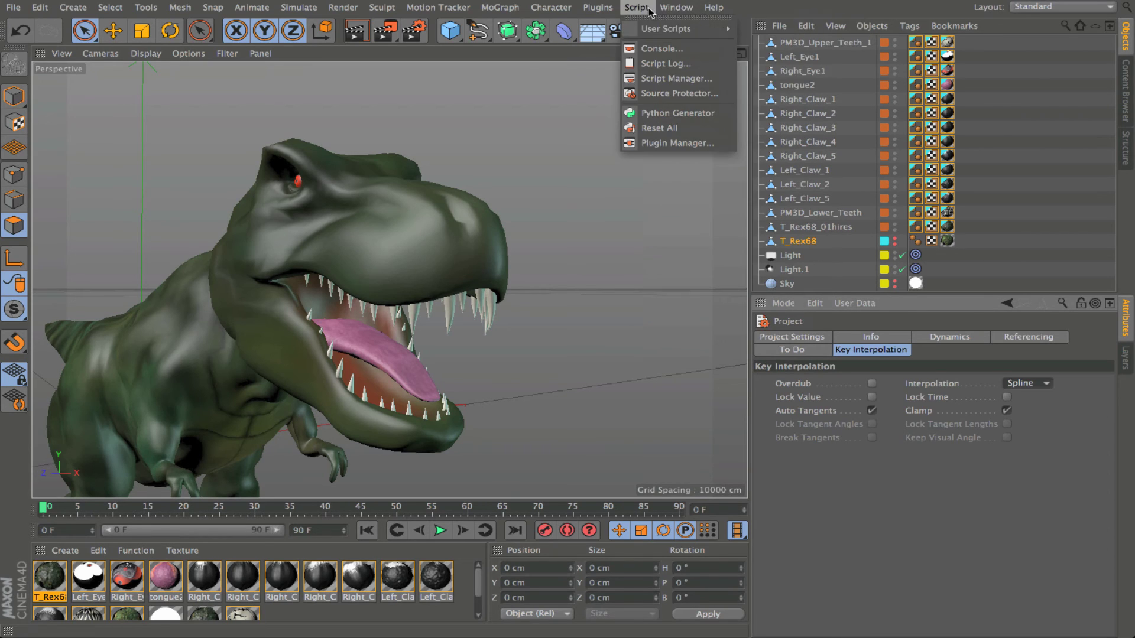
Look over the window managers and the interface customization commands, including the list of predefined layouts
{"action": "mouse_move", "coordinate": [679, 29]}
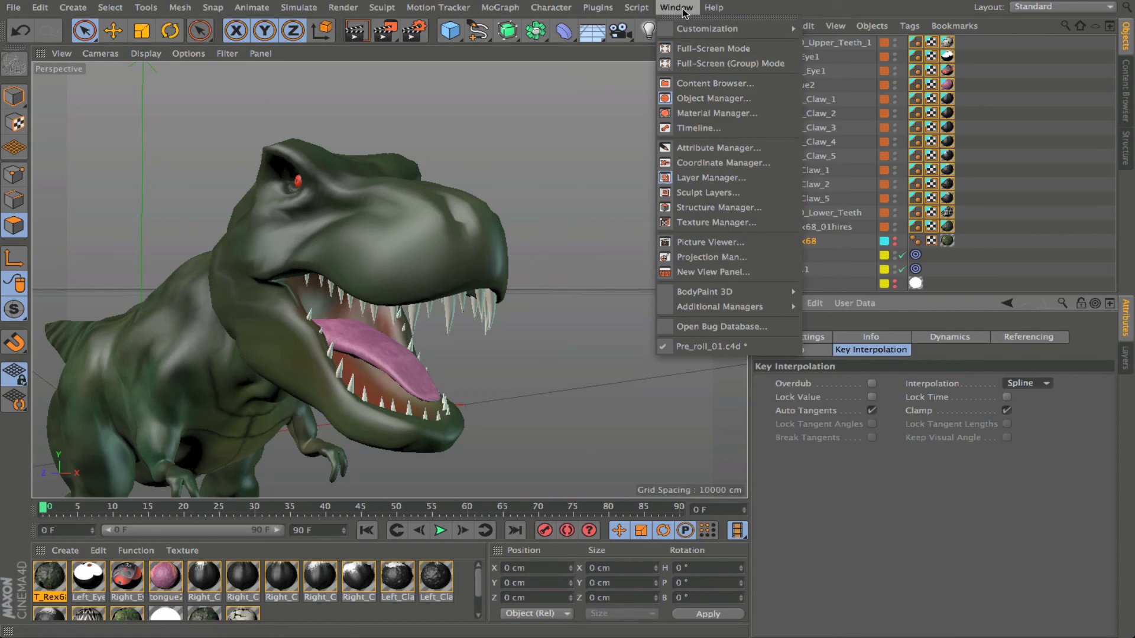
{"action": "mouse_move", "coordinate": [704, 29]}
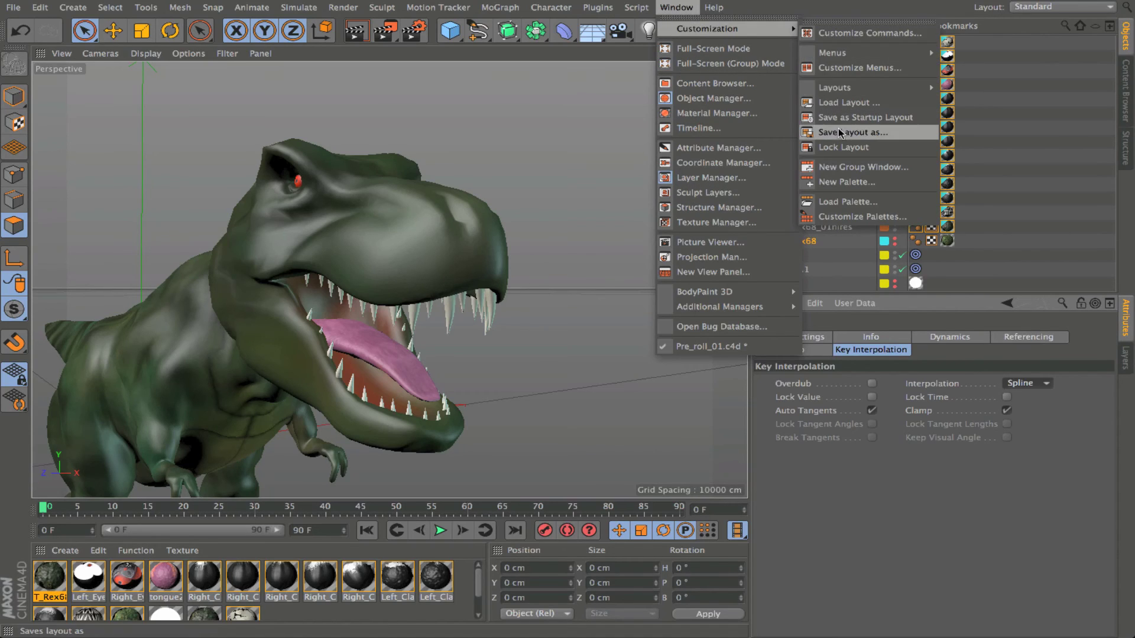
{"action": "mouse_move", "coordinate": [861, 83]}
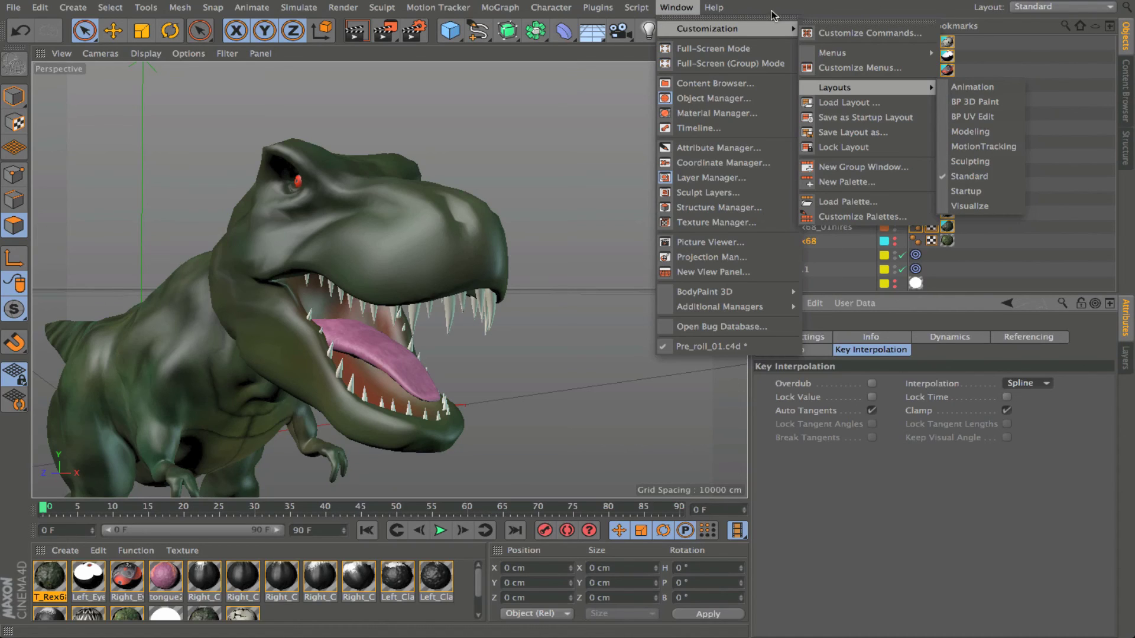
Look over the help, support and update commands, closing the list when done
{"action": "mouse_move", "coordinate": [721, 8]}
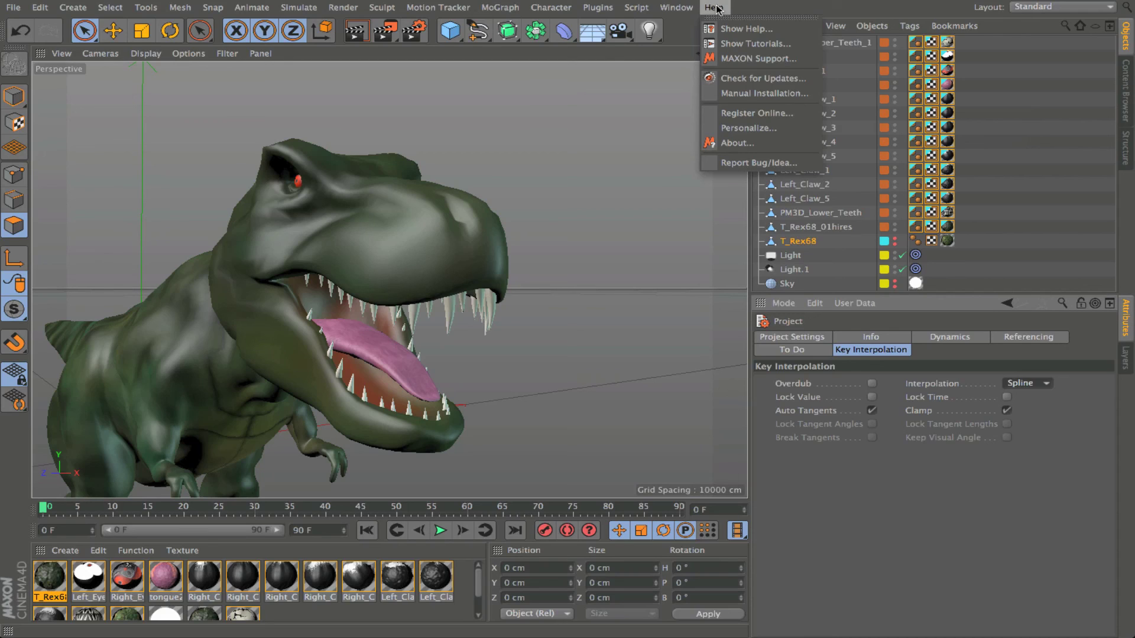
{"action": "left_click", "coordinate": [859, 14]}
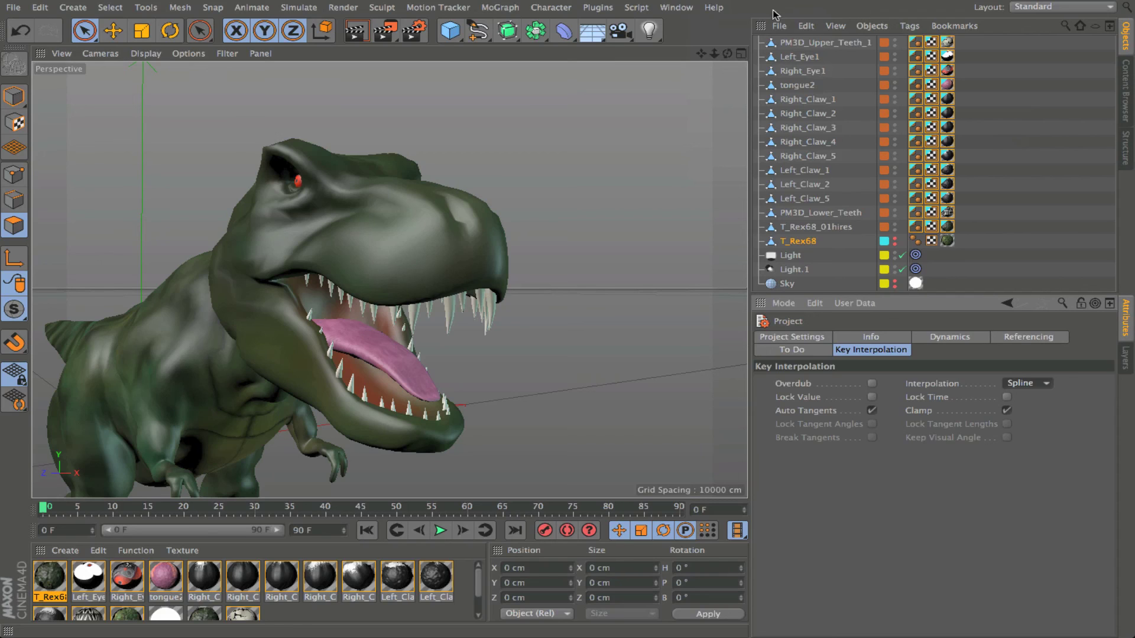
{"action": "left_click", "coordinate": [714, 7]}
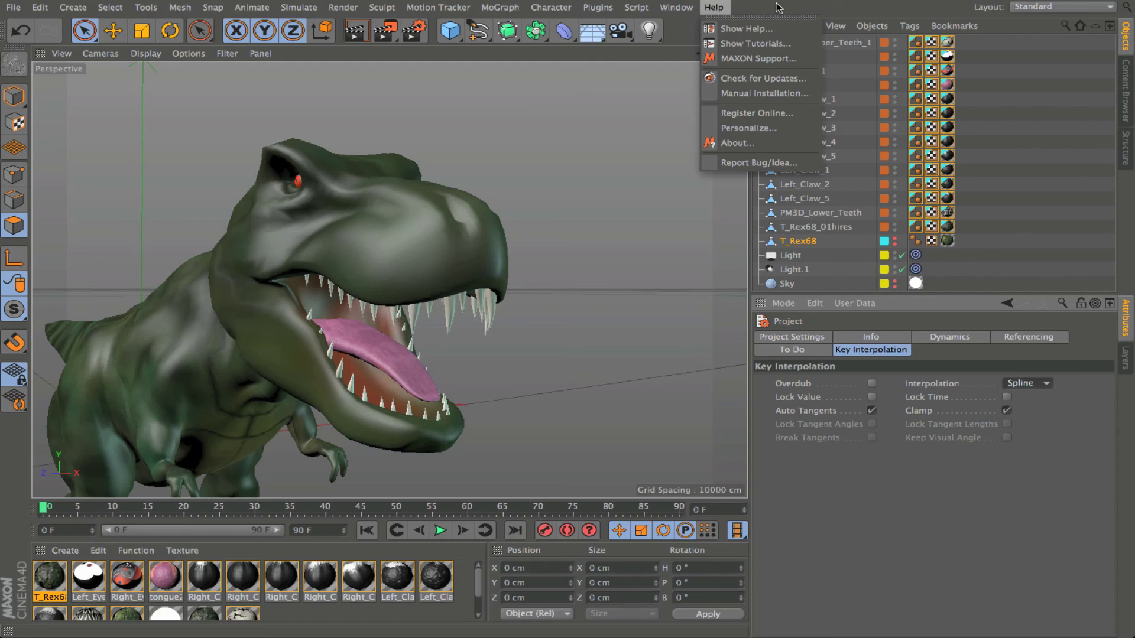
{"action": "left_click", "coordinate": [932, 12]}
Switch the interface layout to BP UV Edit
{"action": "left_click", "coordinate": [1035, 7]}
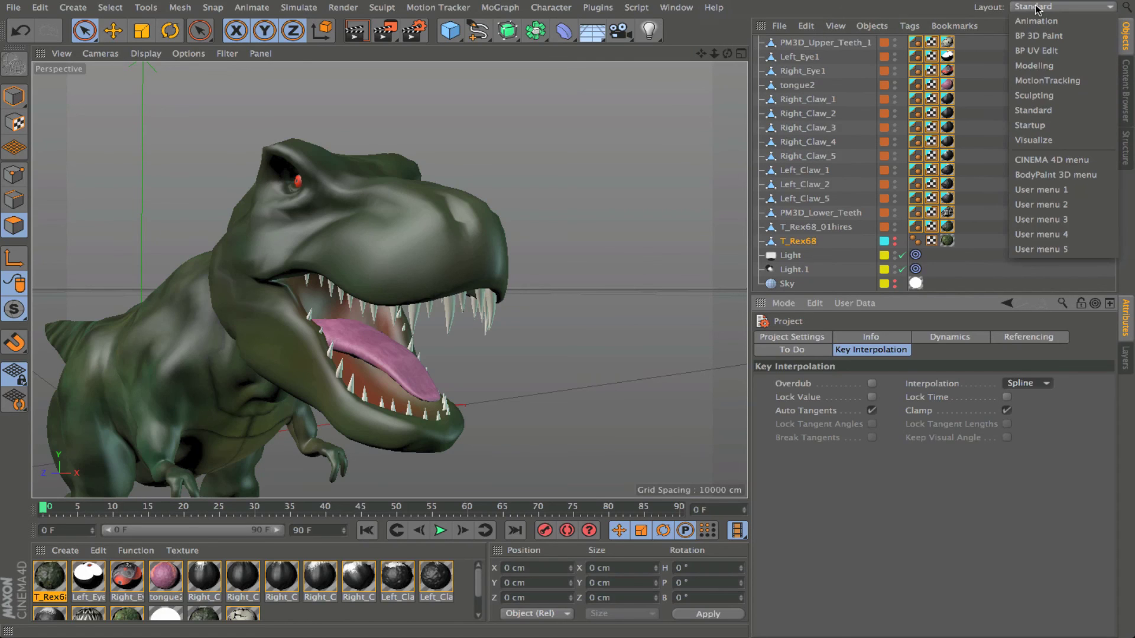
{"action": "left_click", "coordinate": [1049, 52]}
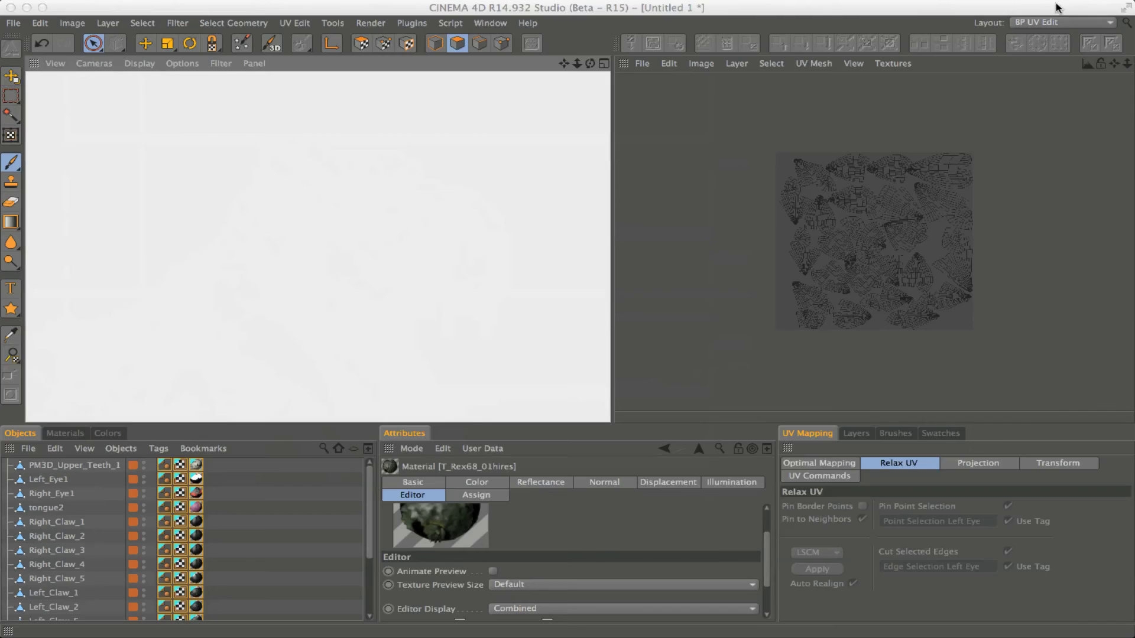